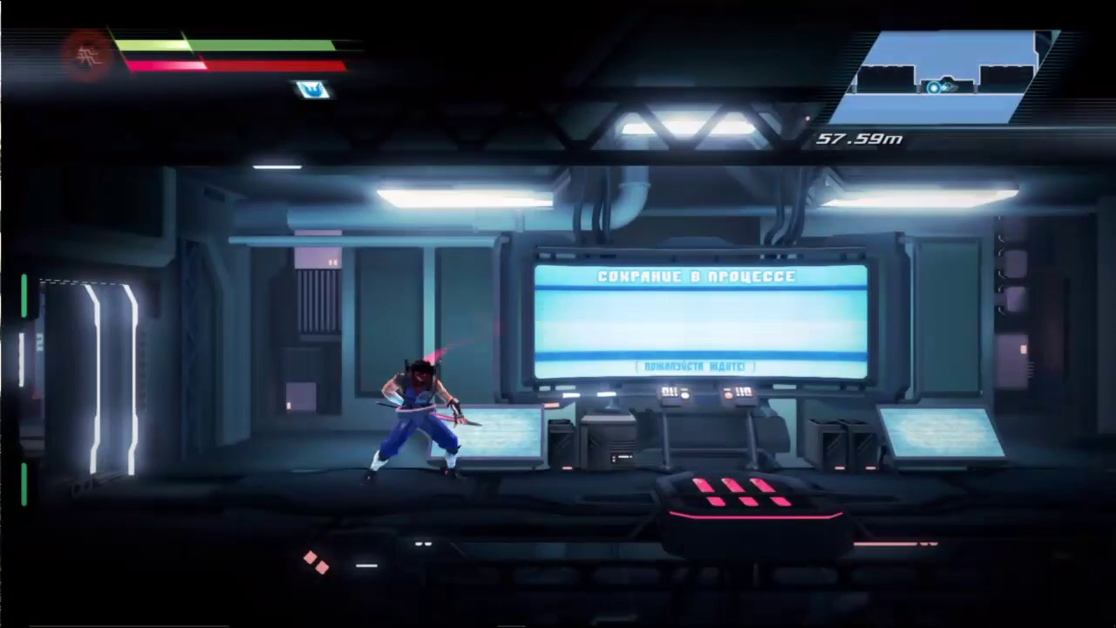
{"action": "key", "text": "Right"}
{"action": "key", "text": "space"}
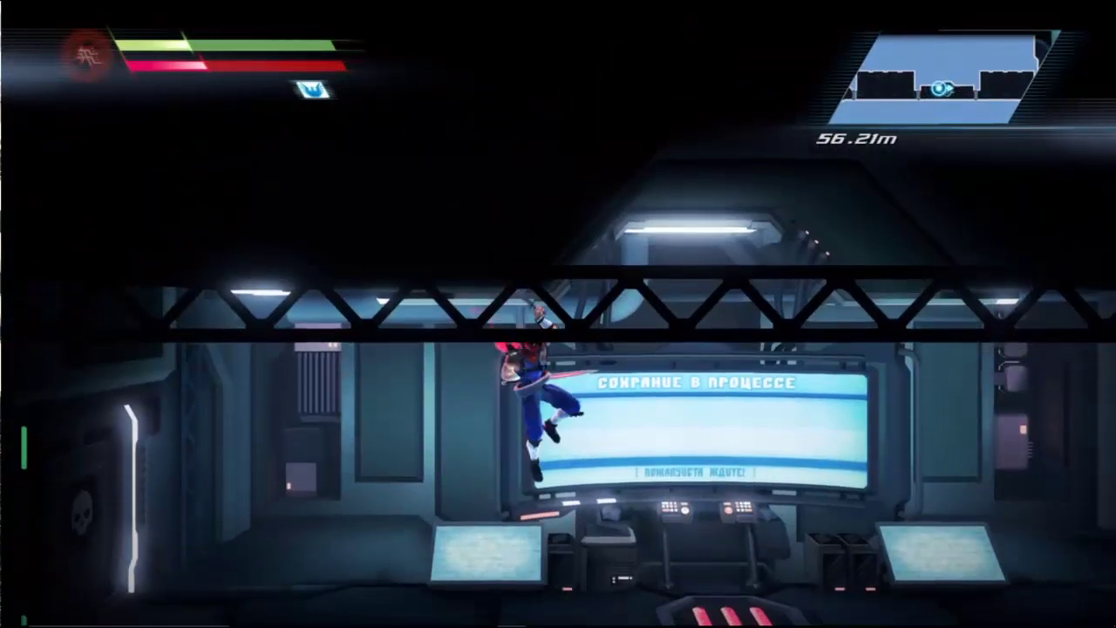
{"action": "key", "text": "Down"}
{"action": "key", "text": "Left"}
{"action": "key", "text": "Right"}
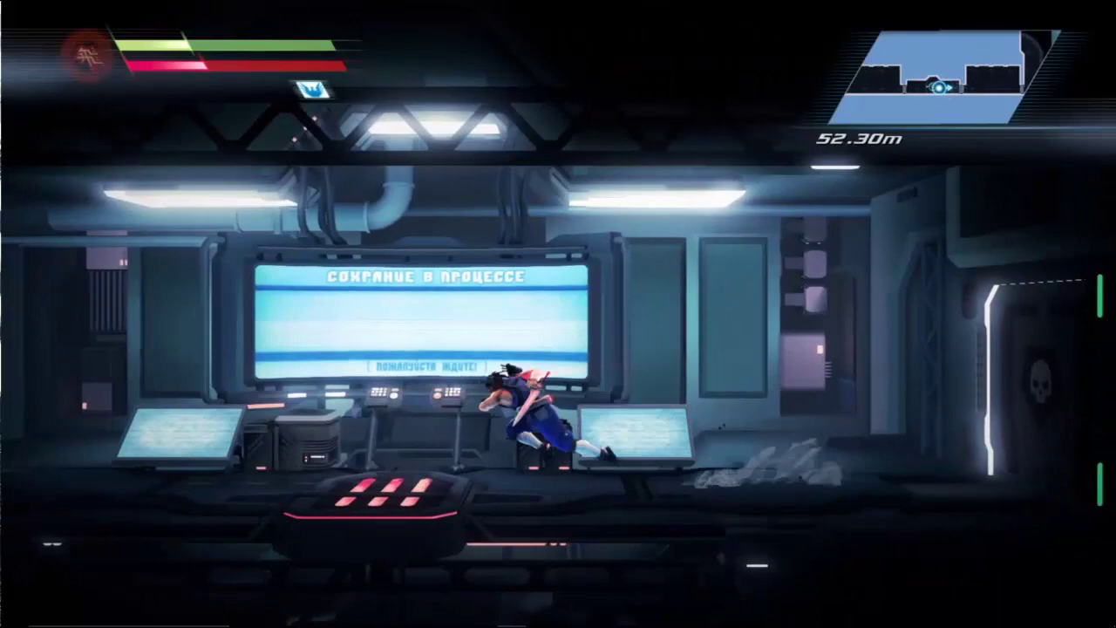
{"action": "key", "text": "Left"}
{"action": "key", "text": "Right"}
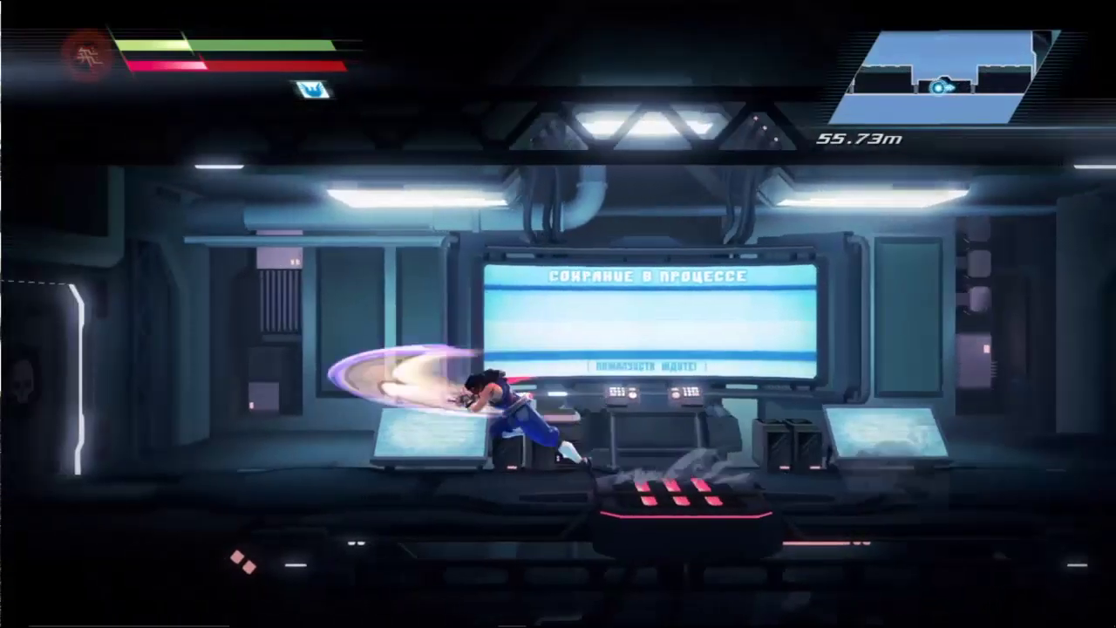
{"action": "key", "text": "Left"}
{"action": "key", "text": "Right"}
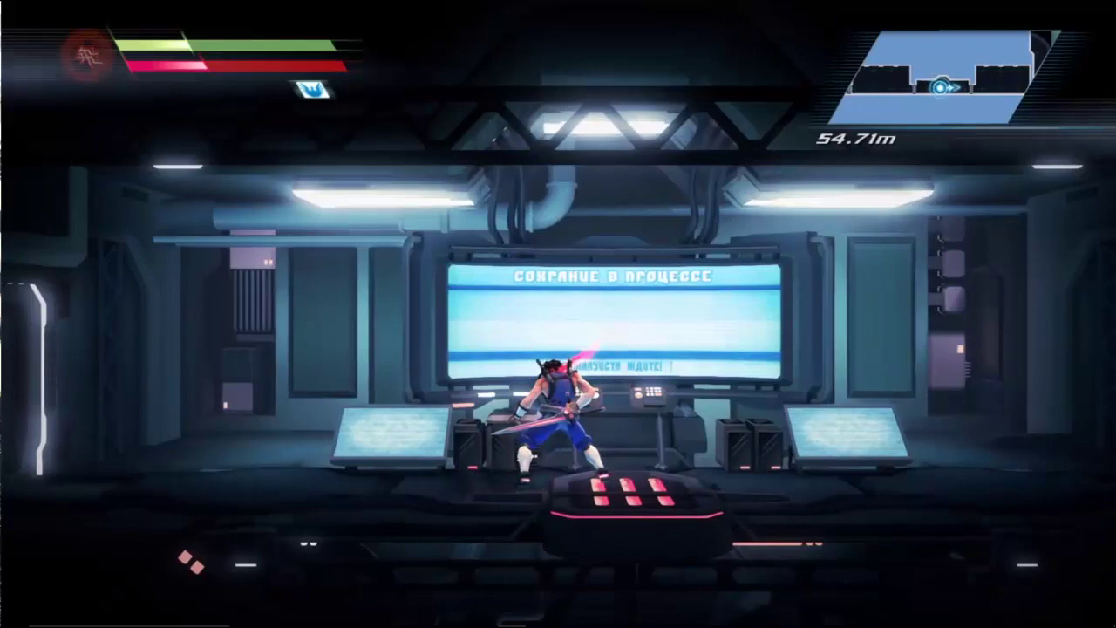
Step: Run through the corridor of red containers into the sloped passage and attack the hovering gun turrets
{"action": "key", "text": "Left"}
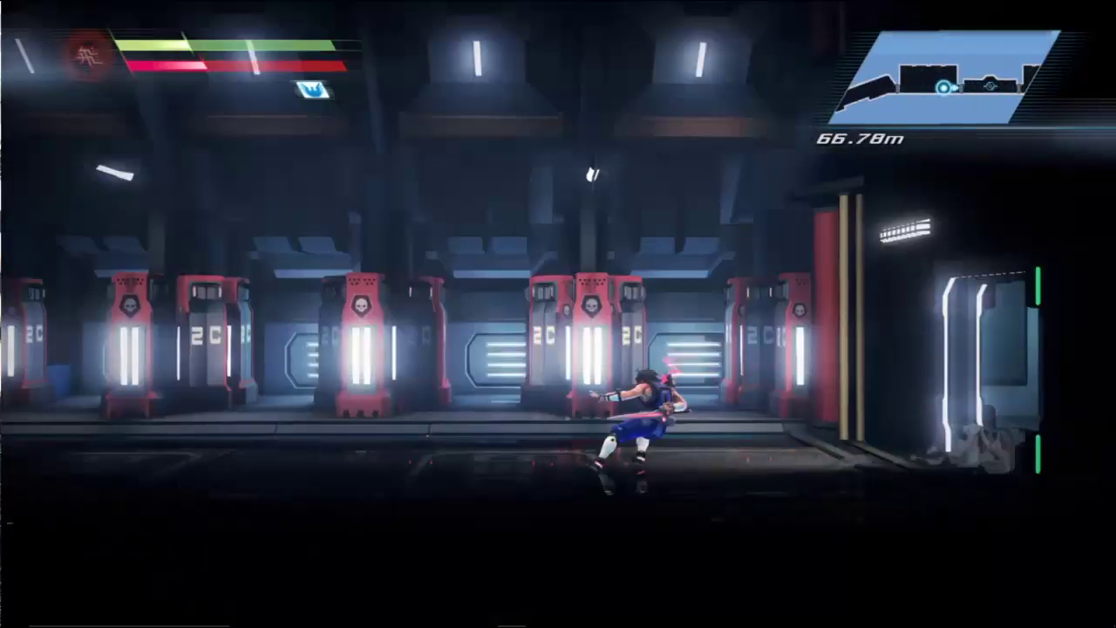
{"action": "key", "text": "Down"}
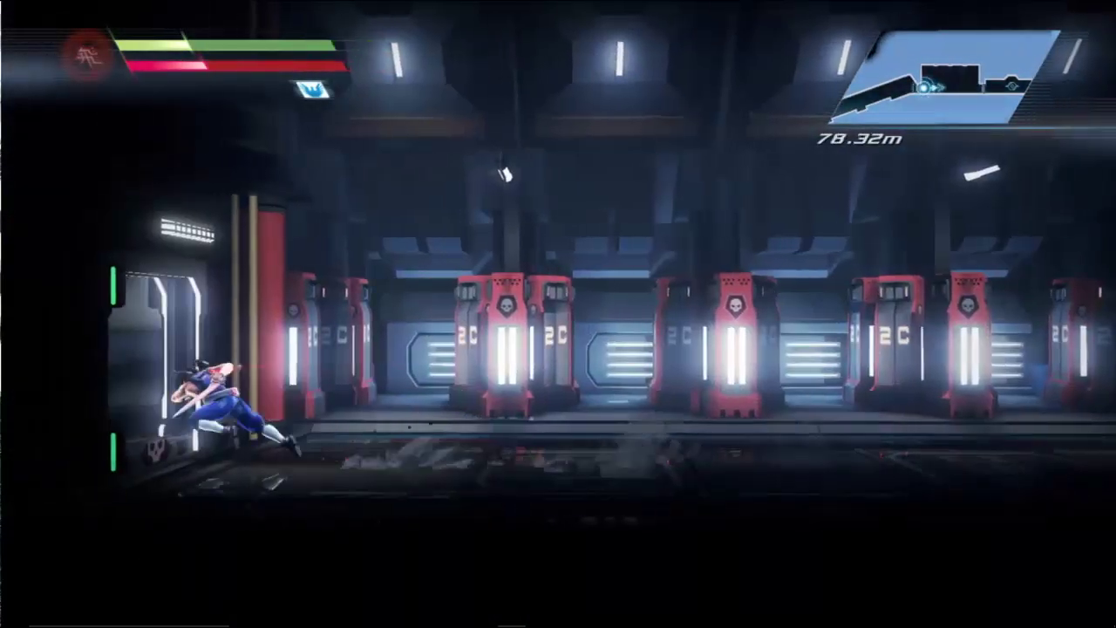
{"action": "key", "text": "space"}
{"action": "key", "text": "x"}
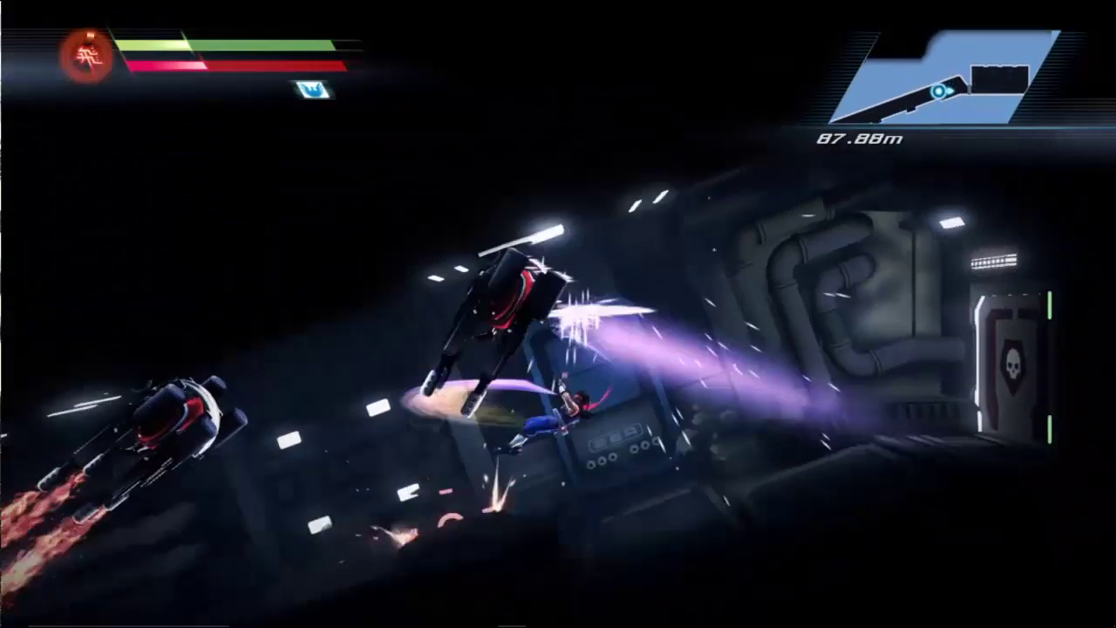
{"action": "key", "text": "Right"}
{"action": "key", "text": "x"}
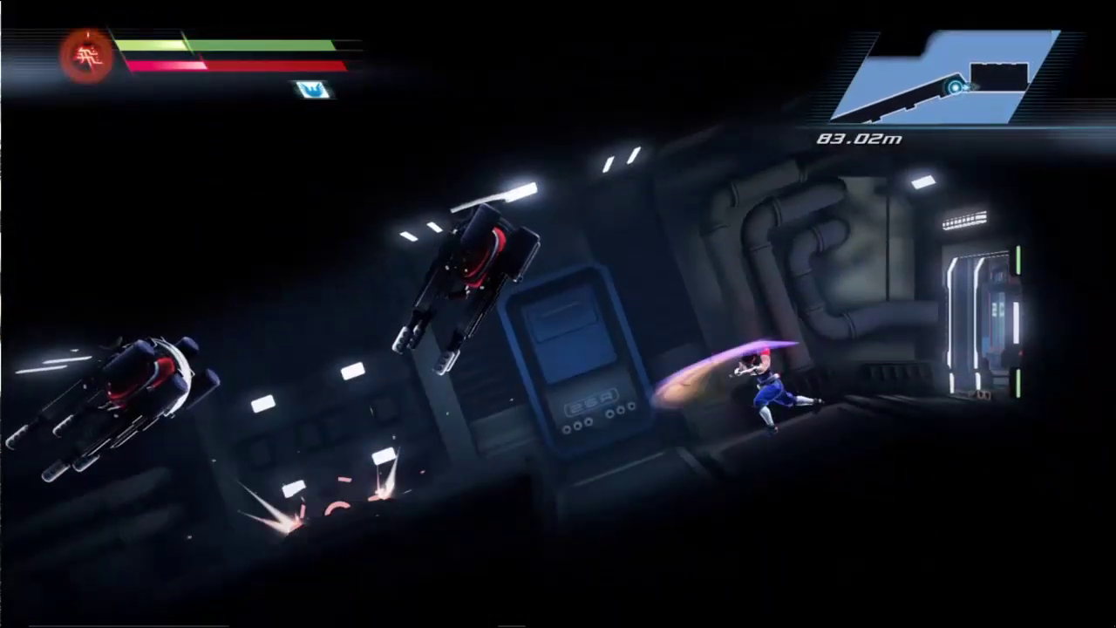
{"action": "key", "text": "Left"}
{"action": "key", "text": "space"}
{"action": "key", "text": "x"}
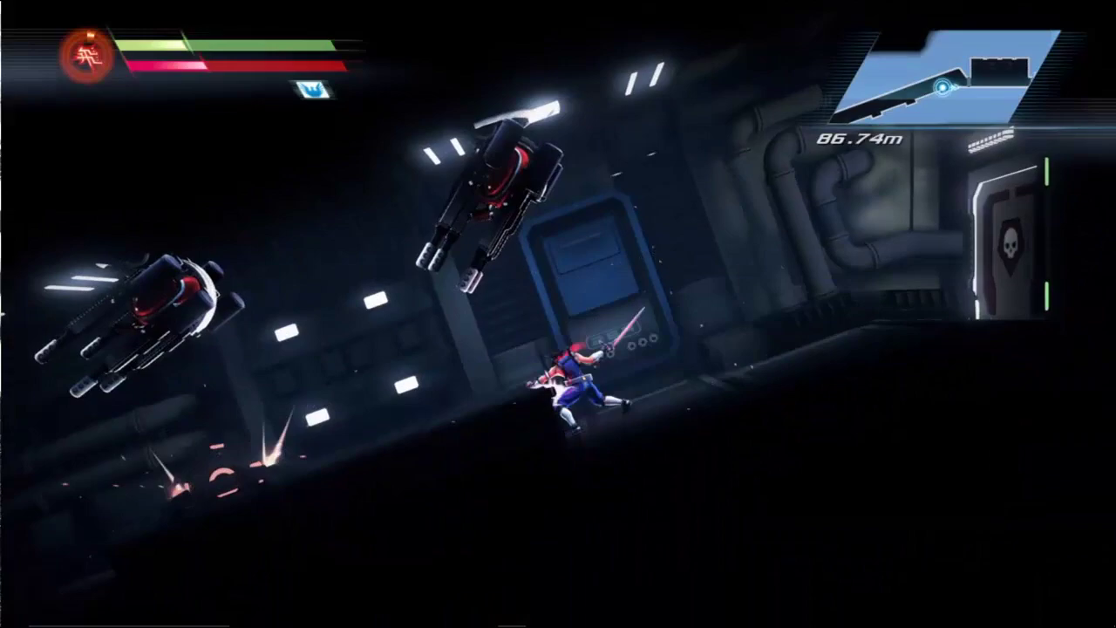
{"action": "key", "text": "space"}
{"action": "key", "text": "x"}
{"action": "key", "text": "x"}
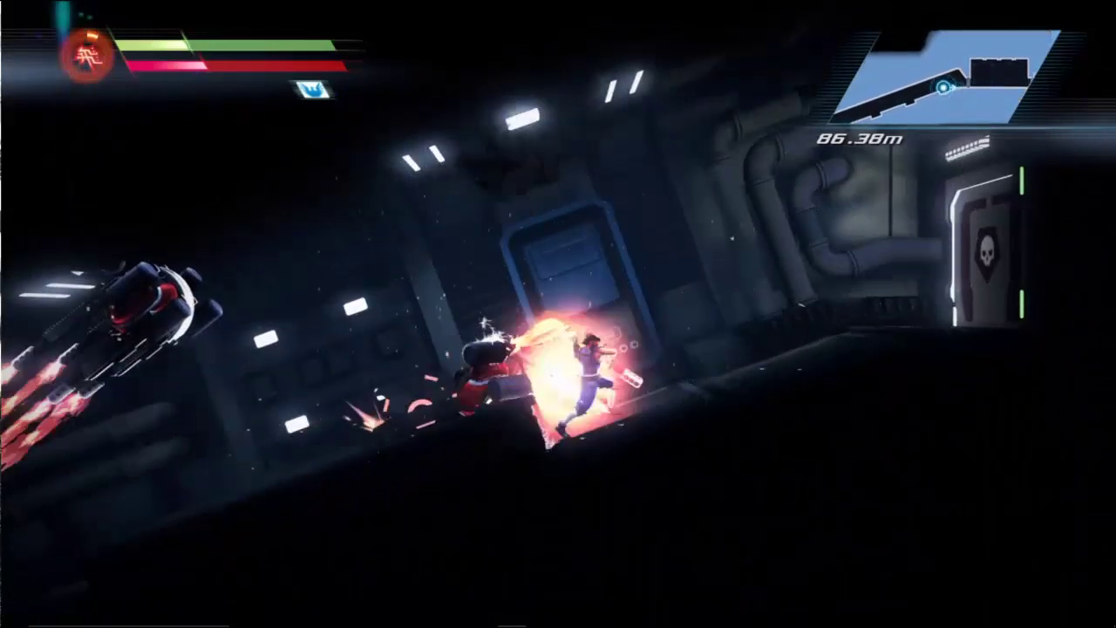
Step: Return to the save room and refill the character's health at the floor station in front of the large screen
{"action": "key", "text": "Right"}
{"action": "key", "text": "Right"}
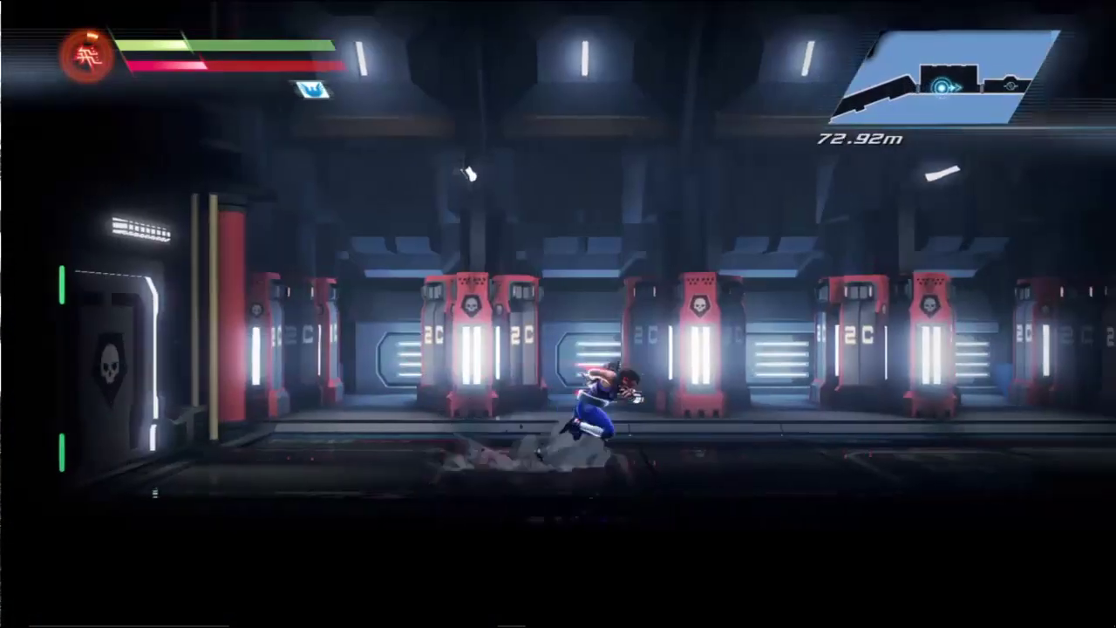
{"action": "key", "text": "Right"}
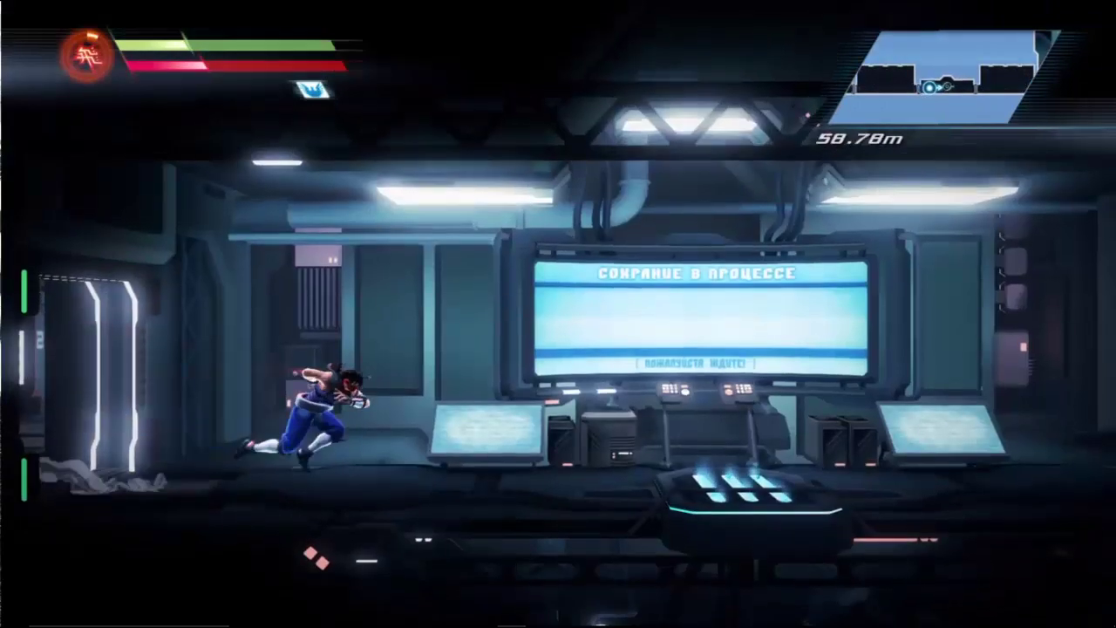
{"action": "key", "text": "Left"}
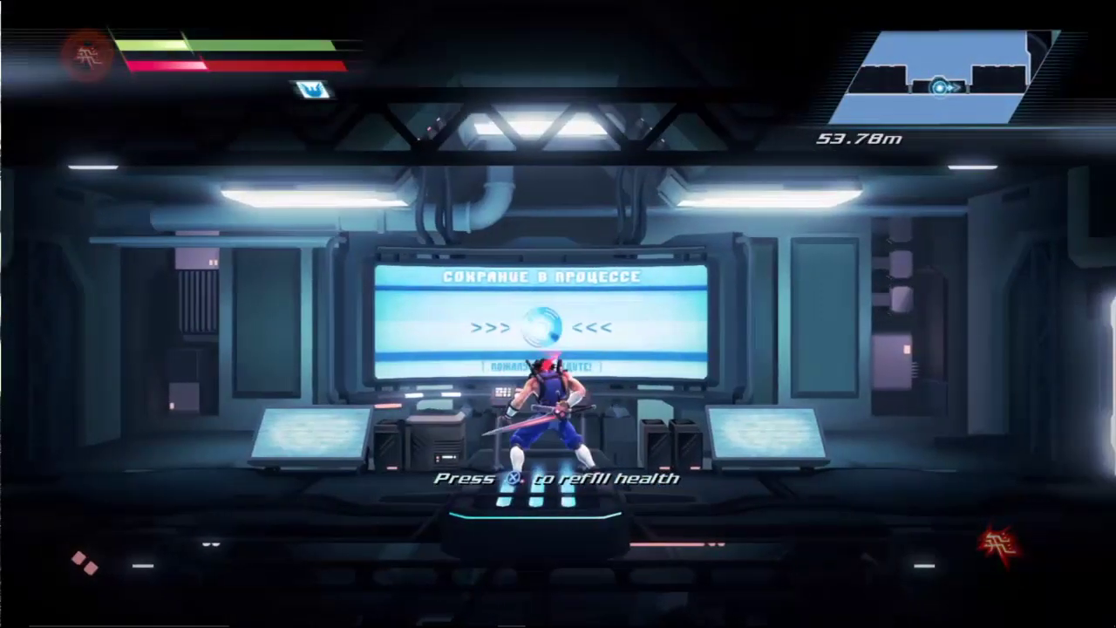
{"action": "key", "text": "j"}
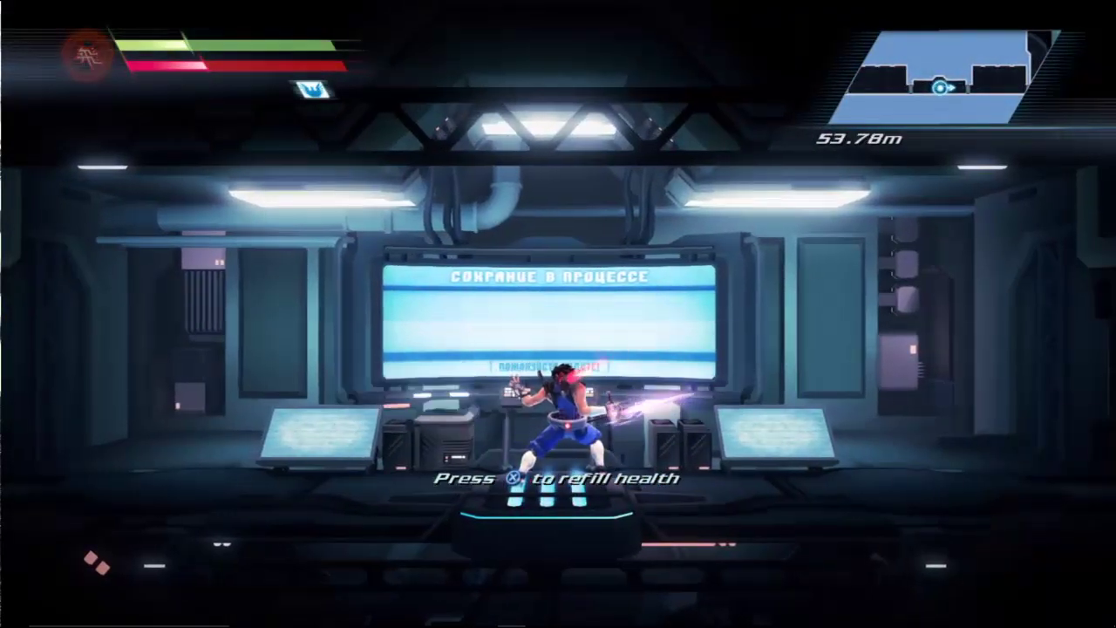
{"action": "key", "text": "Left"}
{"action": "key", "text": "j"}
{"action": "key", "text": "x"}
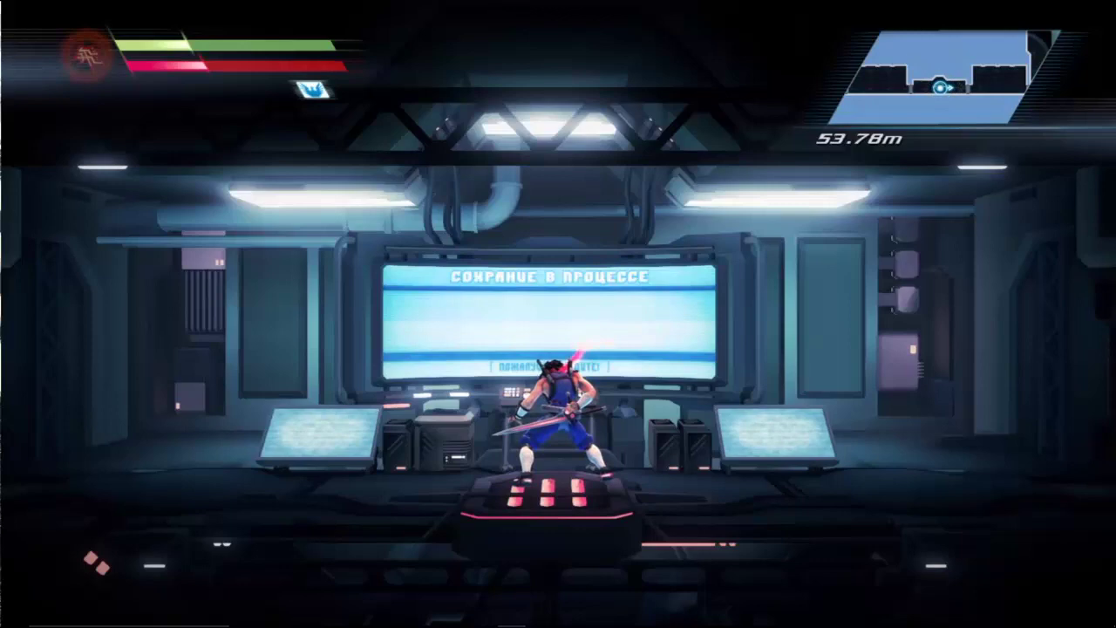
{"action": "key", "text": "Right"}
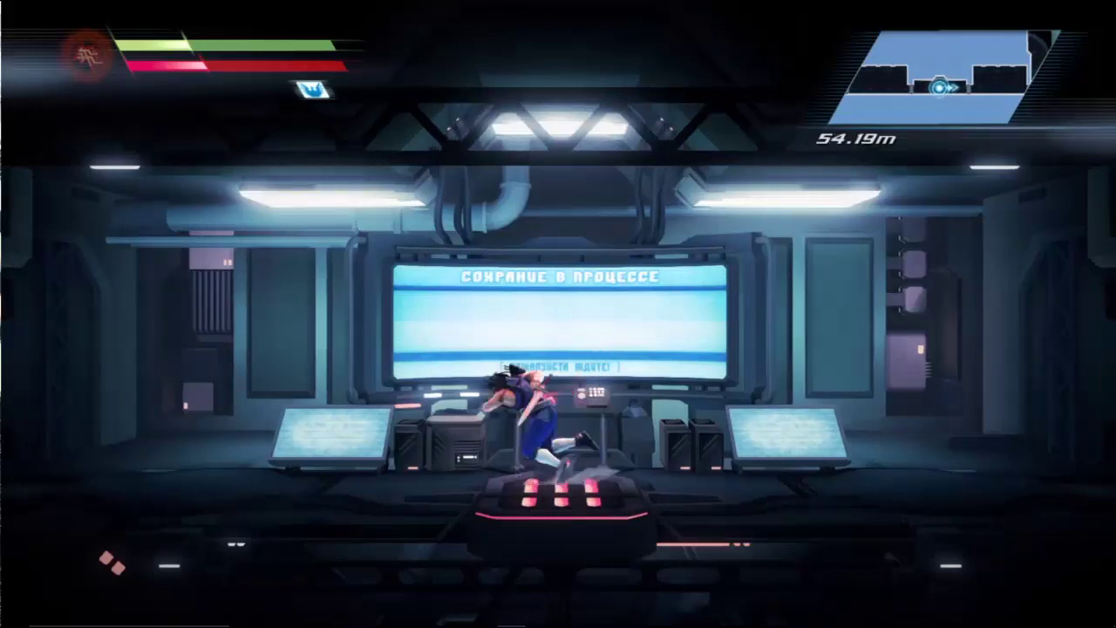
{"action": "key", "text": "Left"}
{"action": "key", "text": "Left"}
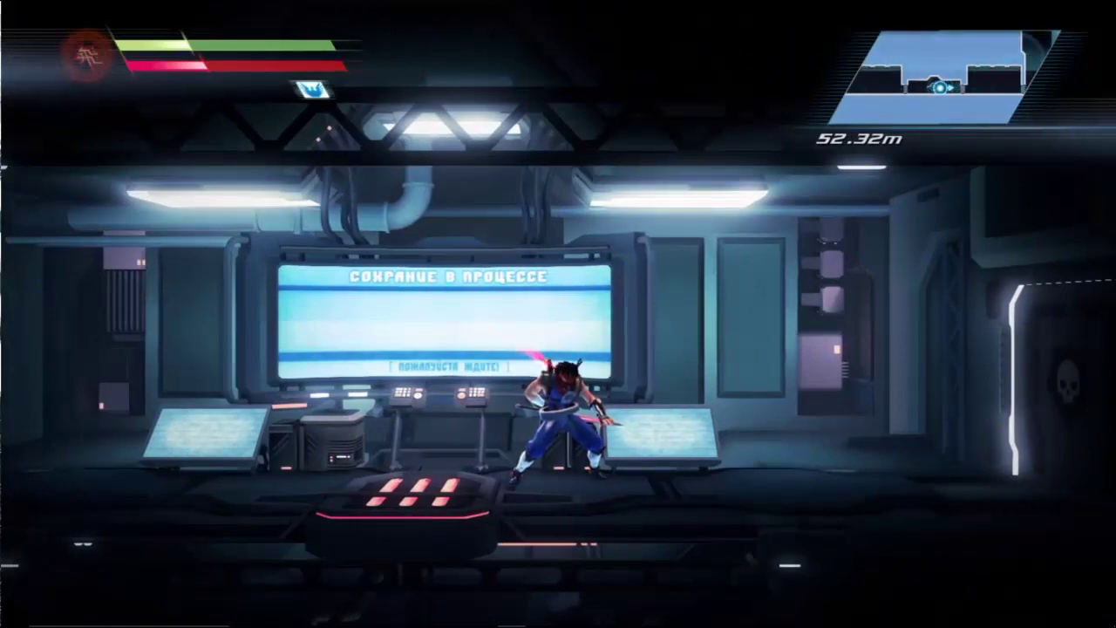
Step: Leave the game for the PS4 home screen and view Strider's overview page
{"action": "key", "text": "super"}
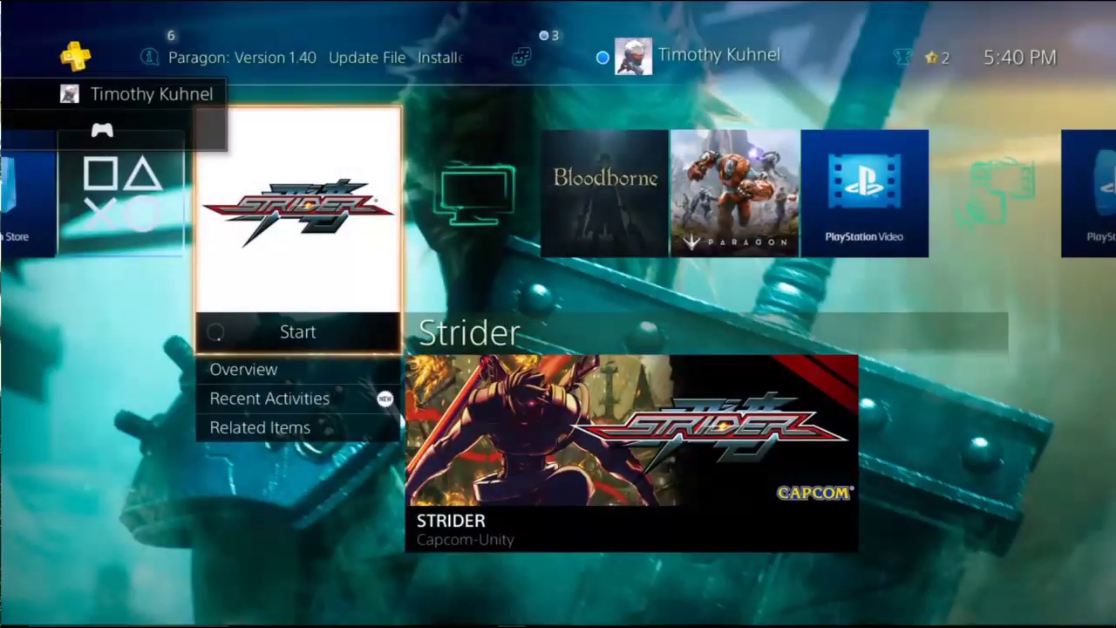
{"action": "key", "text": "Down"}
{"action": "key", "text": "Up"}
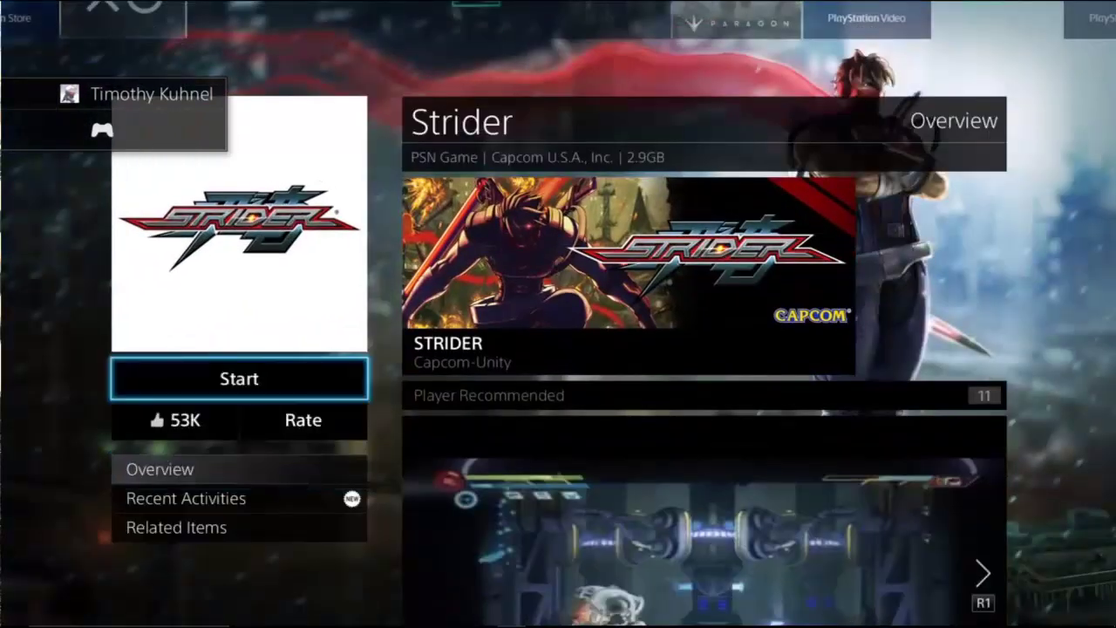
{"action": "key", "text": "Up"}
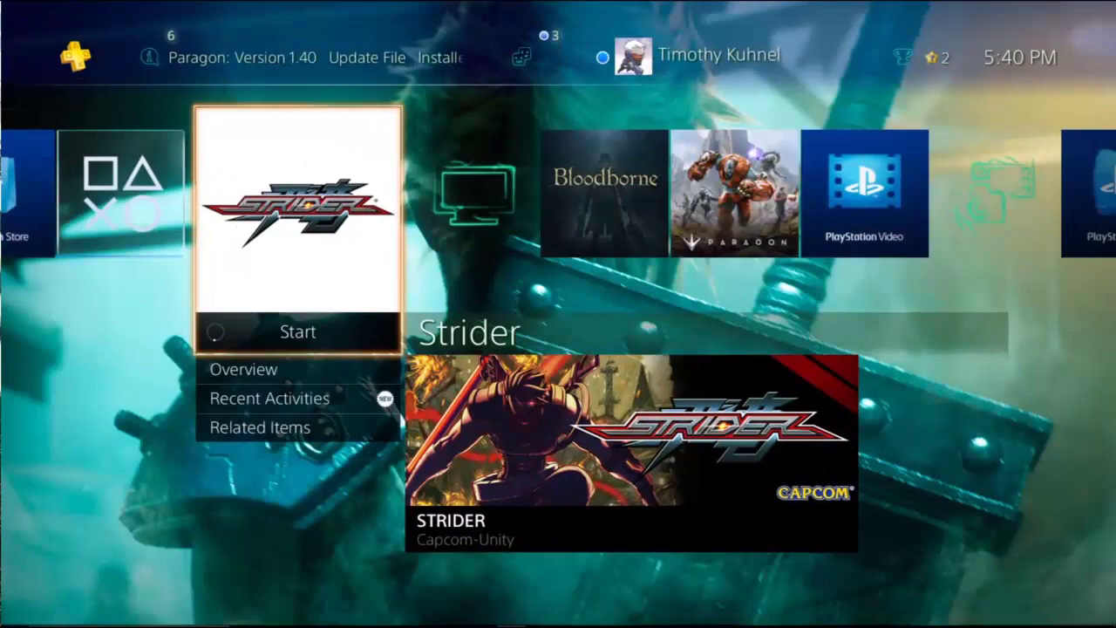
Step: Browse the home screen tiles between What's New and Capture Gallery, ending on TV & Video
{"action": "key", "text": "Left"}
{"action": "key", "text": "Left"}
{"action": "key", "text": "Right"}
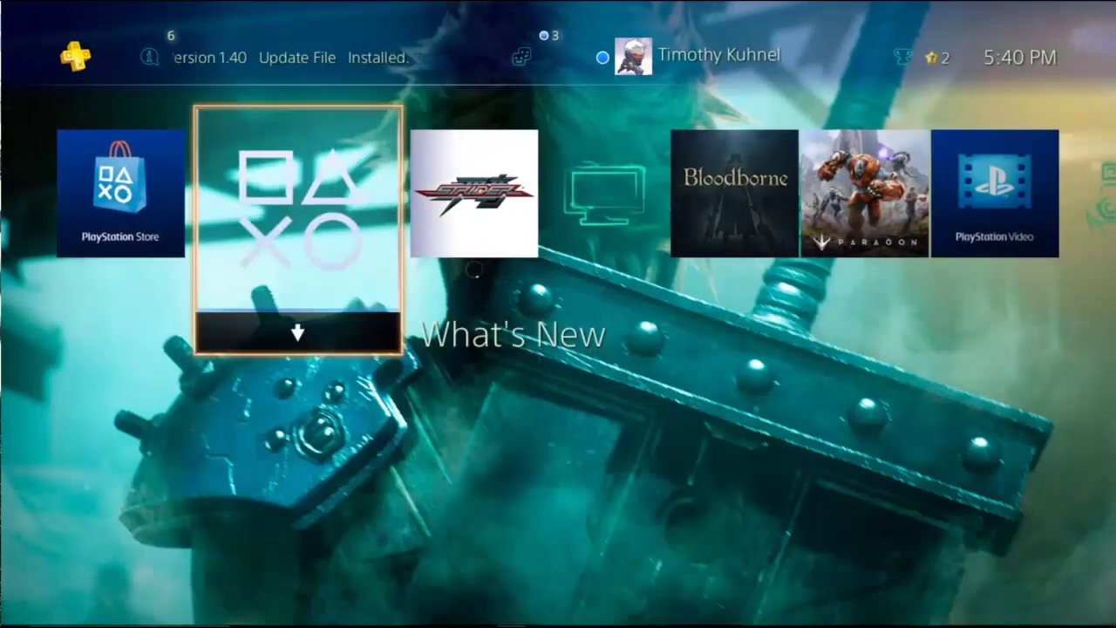
{"action": "key", "text": "Right"}
{"action": "key", "text": "Right"}
{"action": "key", "text": "Right"}
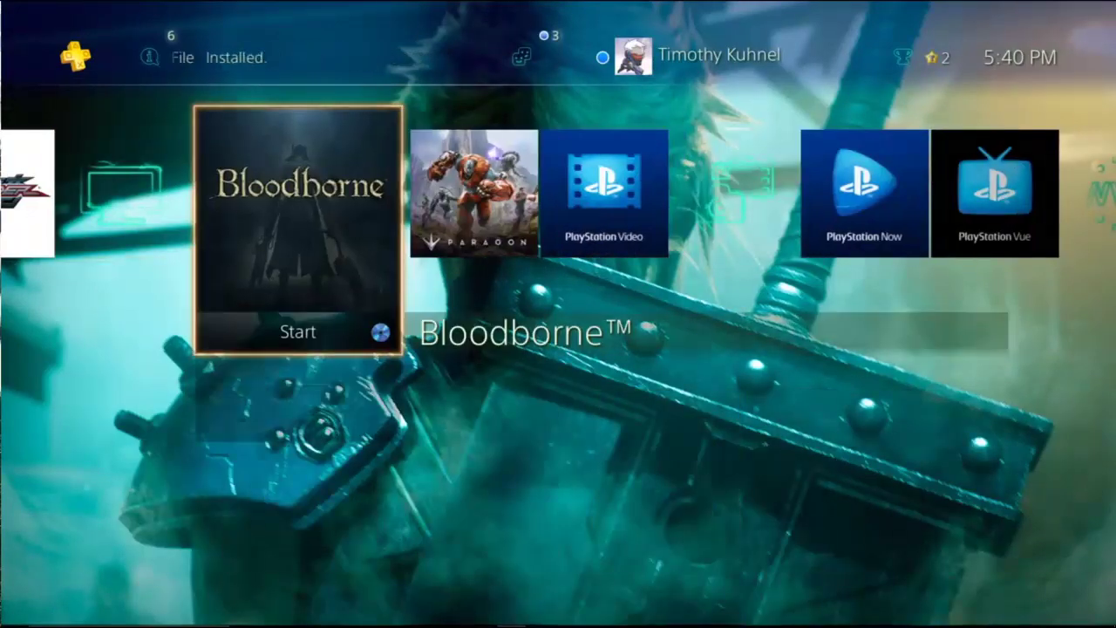
{"action": "key", "text": "Right"}
{"action": "key", "text": "Right"}
{"action": "key", "text": "Right"}
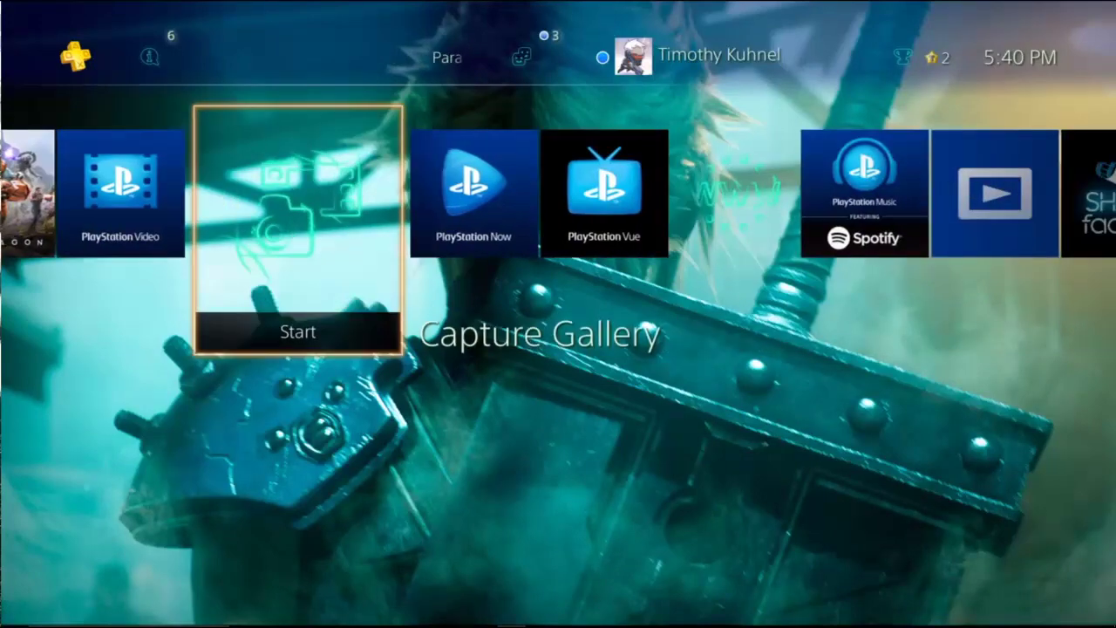
{"action": "key", "text": "Right"}
{"action": "key", "text": "Left"}
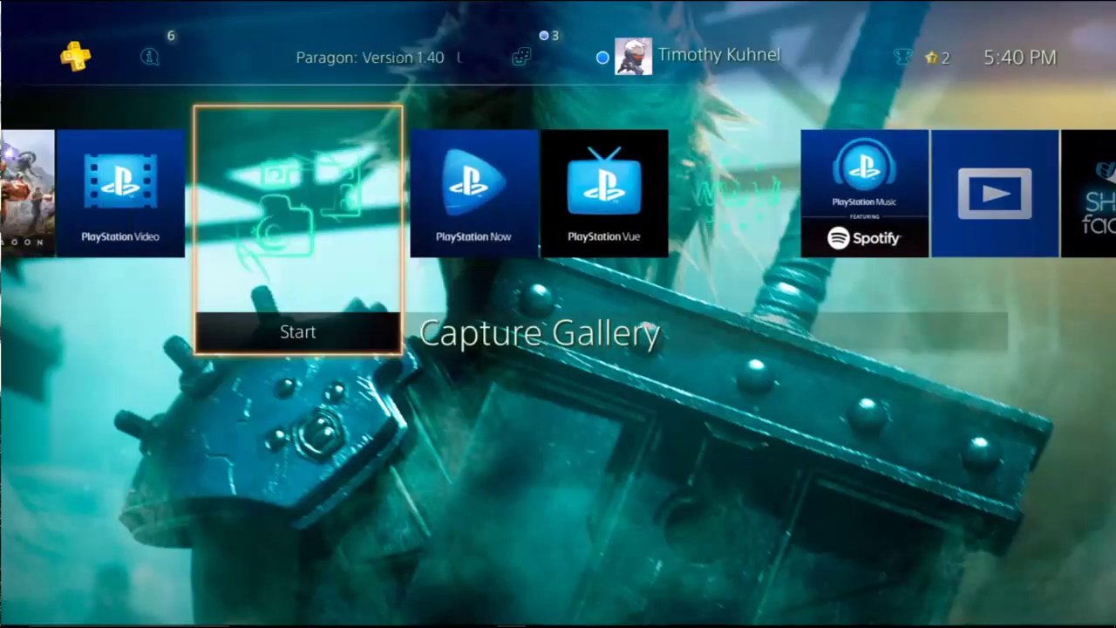
{"action": "key", "text": "Left"}
{"action": "key", "text": "Left"}
{"action": "key", "text": "Left"}
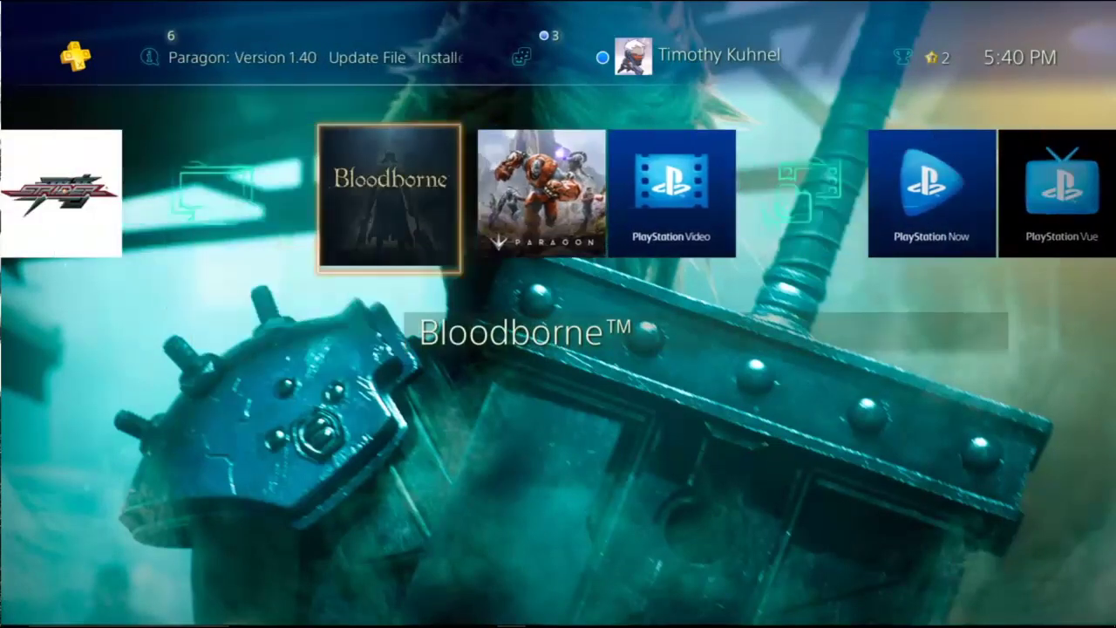
{"action": "key", "text": "Left"}
{"action": "key", "text": "Left"}
{"action": "key", "text": "Right"}
{"action": "key", "text": "Right"}
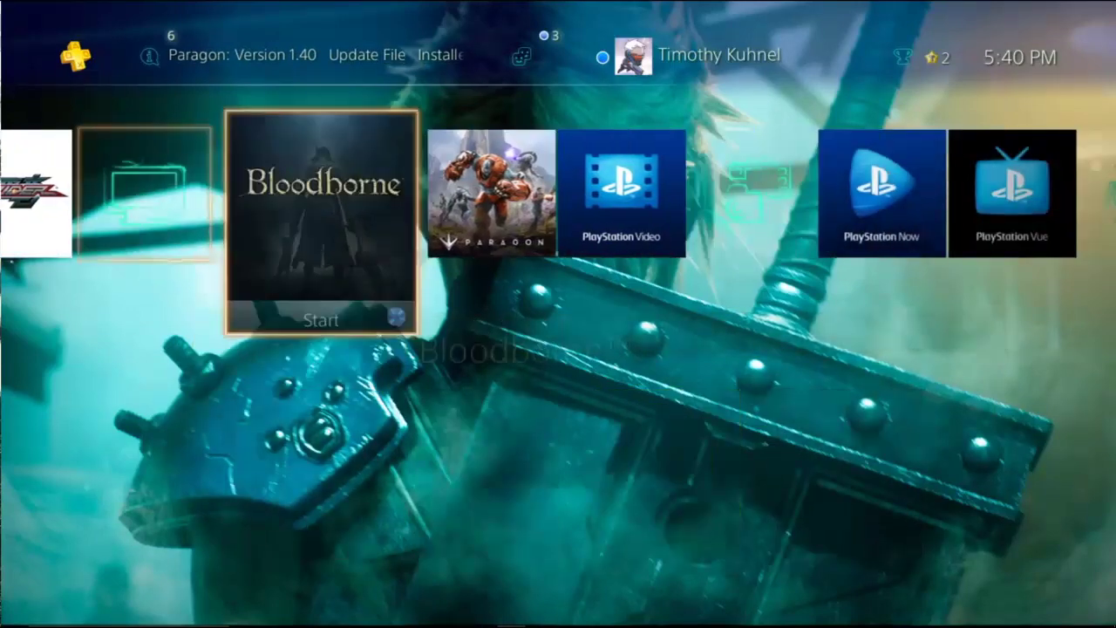
{"action": "key", "text": "Right"}
{"action": "key", "text": "Right"}
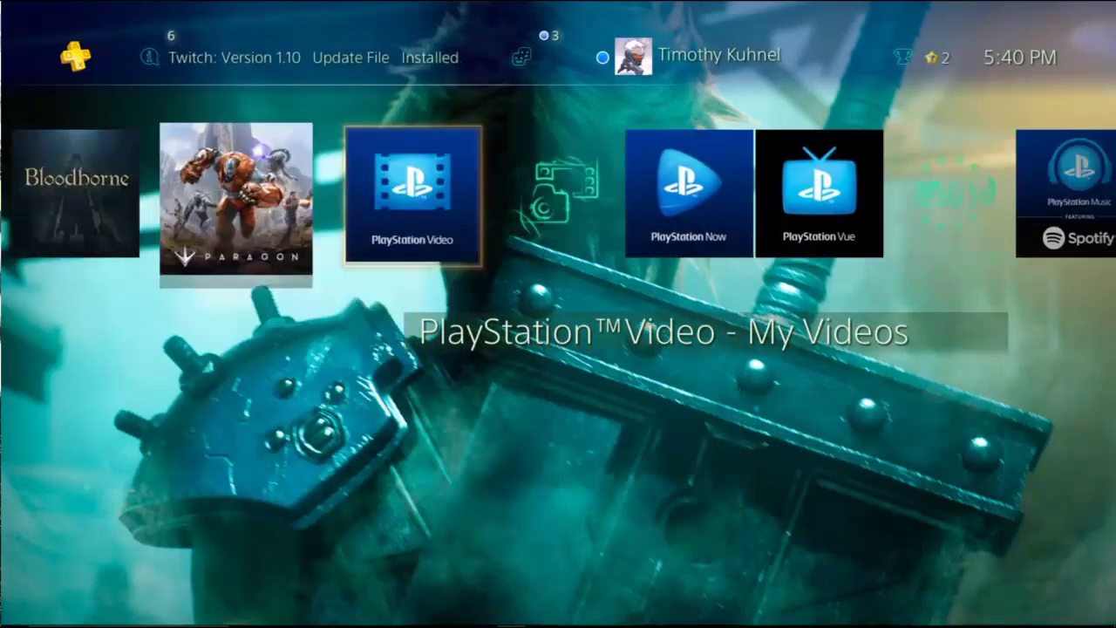
{"action": "key", "text": "Left"}
{"action": "key", "text": "Left"}
{"action": "key", "text": "Left"}
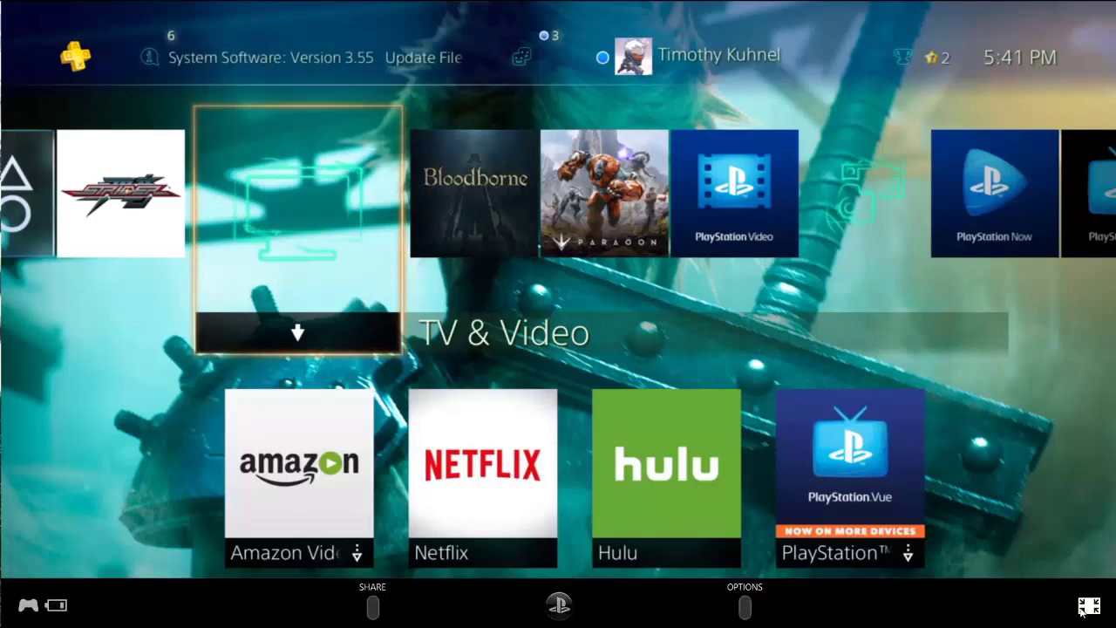
Step: Take PS4 Remote Play out of full screen, check its small and maximized window sizes, and close it
{"action": "left_click", "coordinate": [1089, 605]}
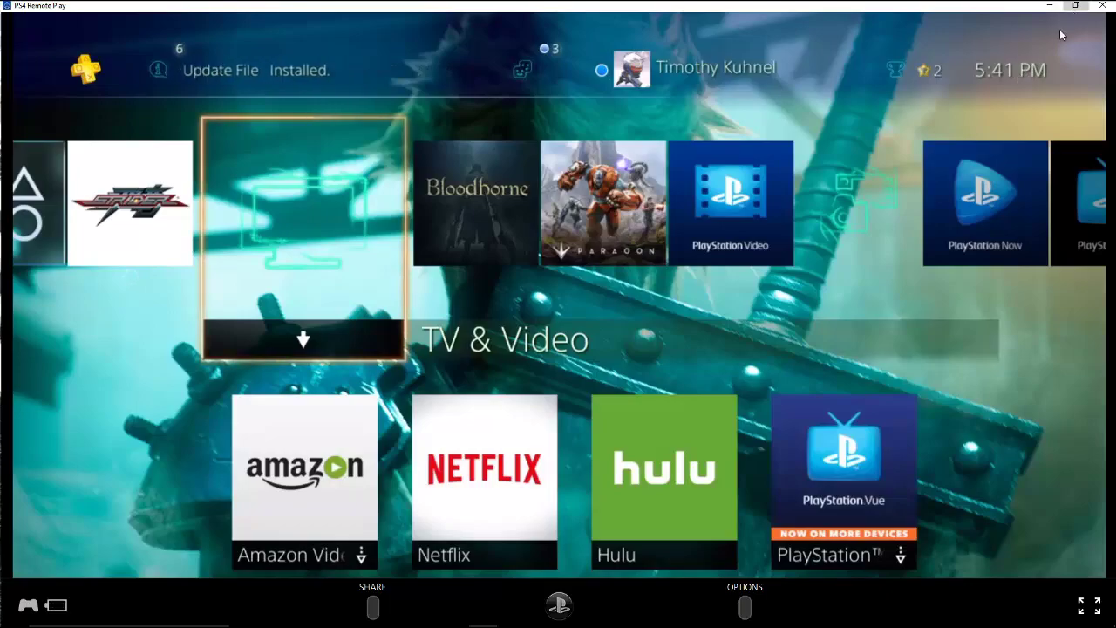
{"action": "left_click", "coordinate": [1076, 6]}
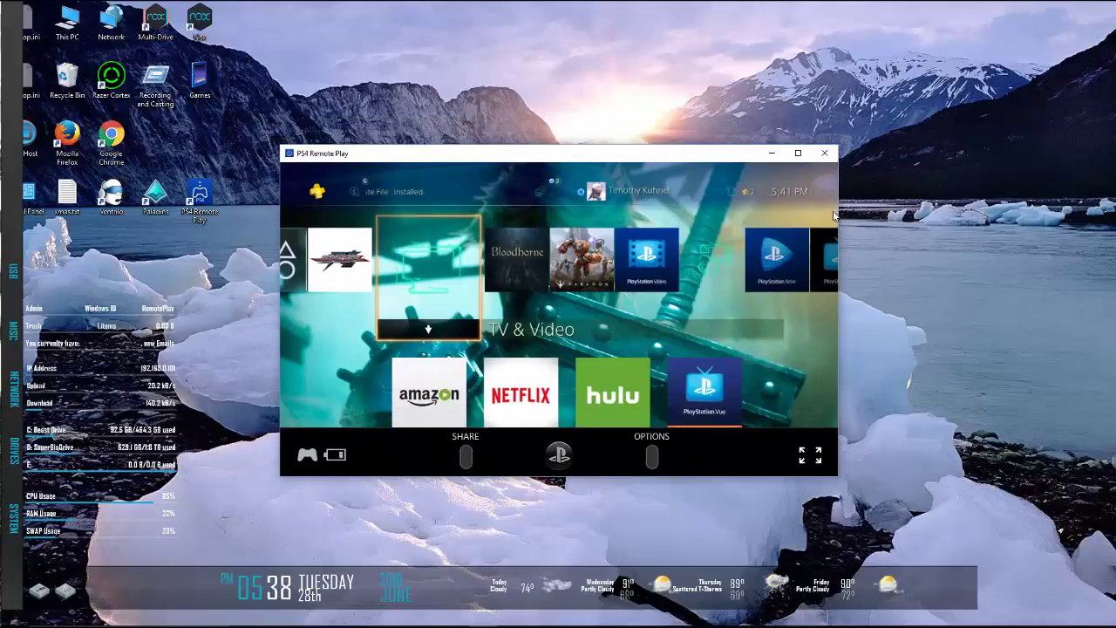
{"action": "left_click", "coordinate": [798, 153]}
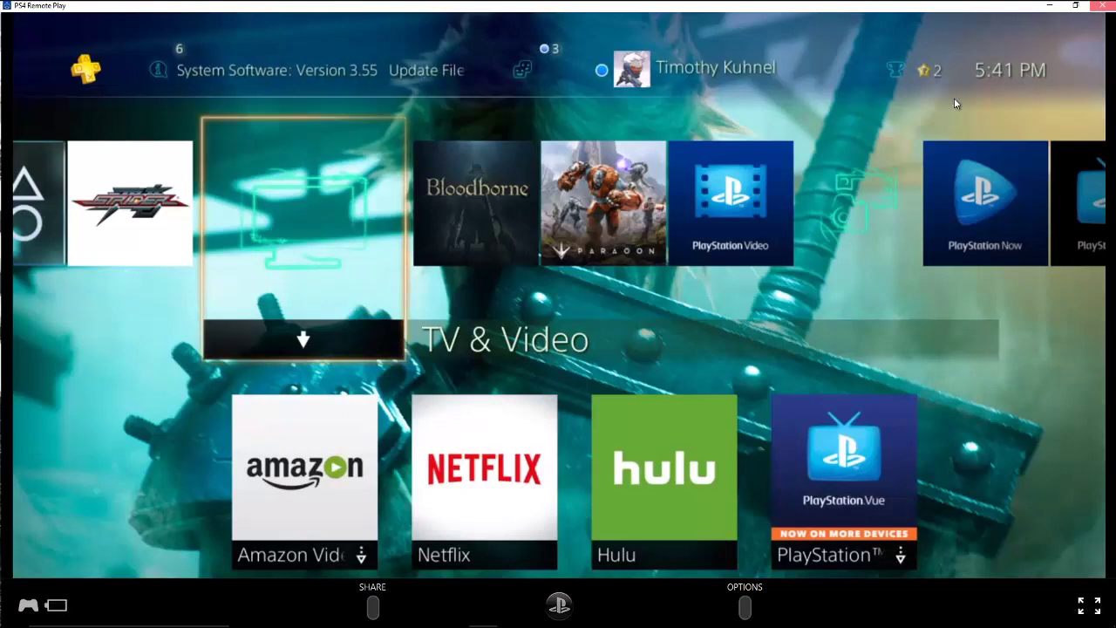
{"action": "left_click", "coordinate": [1100, 6]}
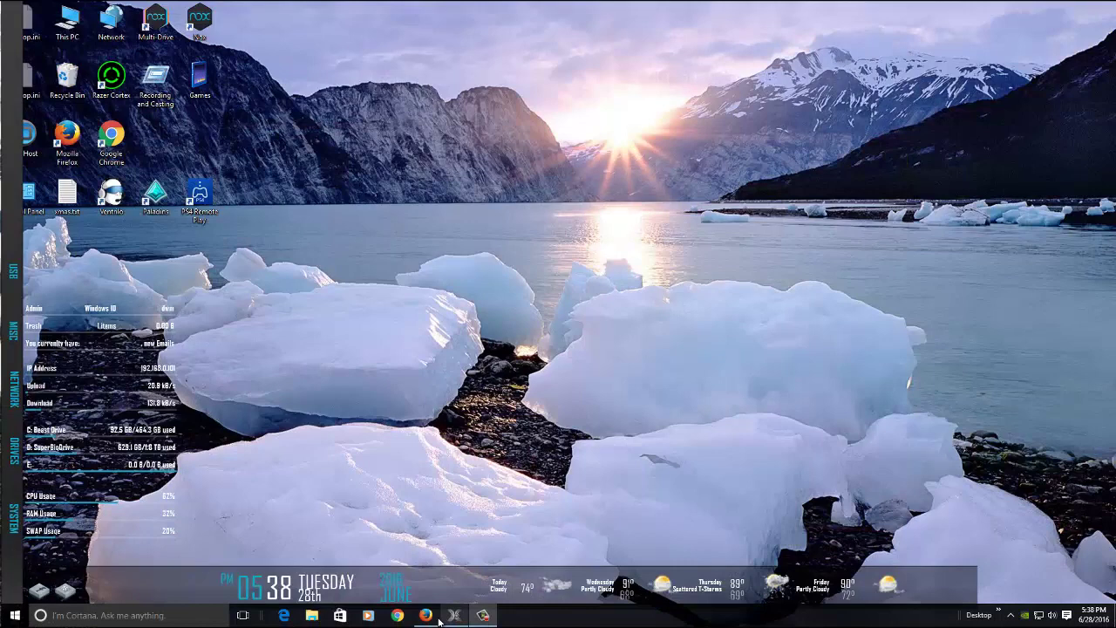
Step: Switch to Firefox and view the PS4 Remote Play Android app page on Google Play from the search results
{"action": "left_click", "coordinate": [425, 620]}
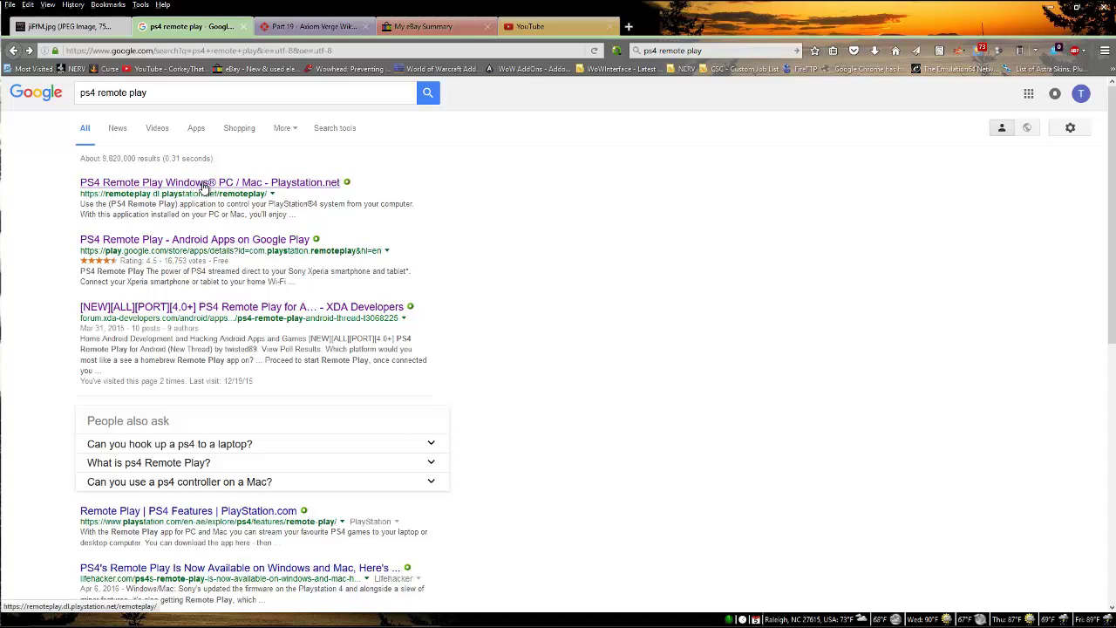
{"action": "left_click", "coordinate": [194, 240]}
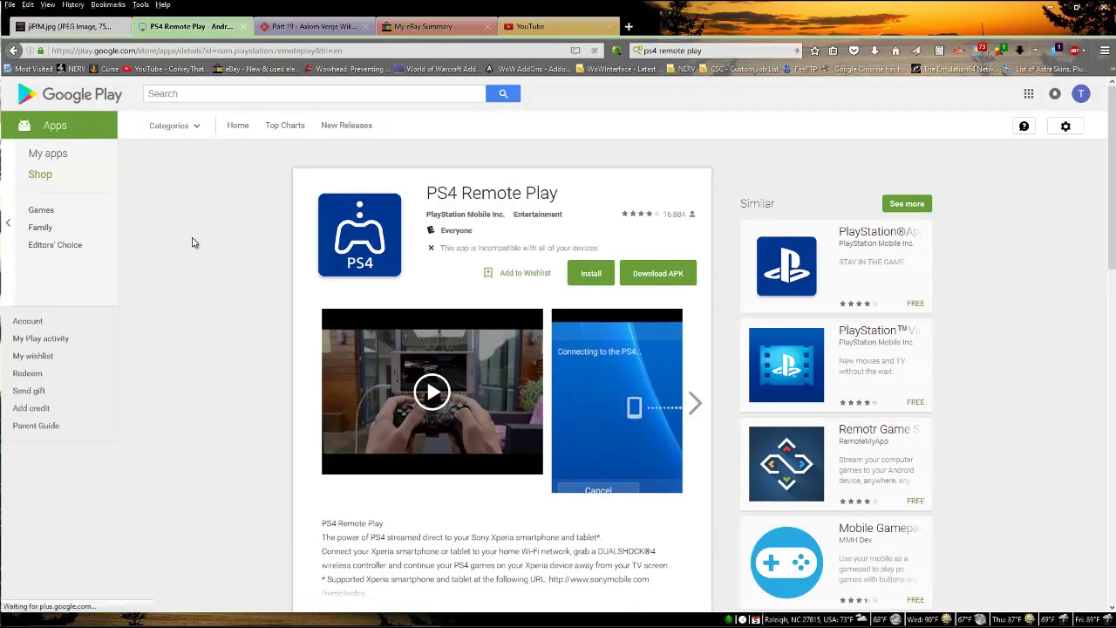
{"action": "scroll", "coordinate": [331, 223], "scroll_direction": "down", "scroll_amount": 2}
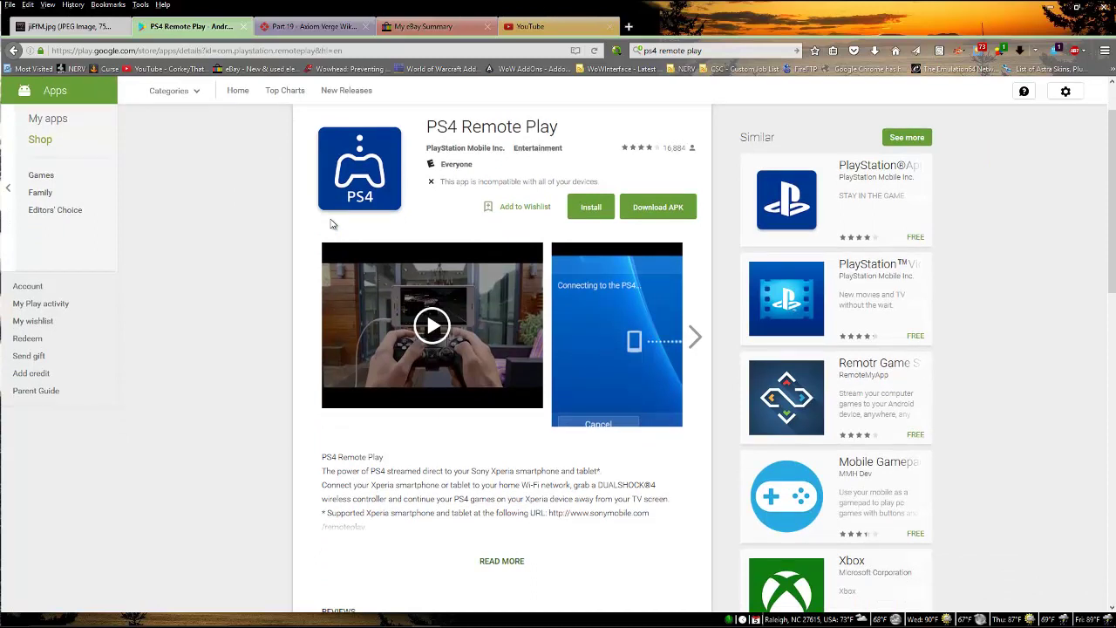
Step: Expand and read the full PS4 Remote Play description on Google Play, then return to the search results
{"action": "scroll", "coordinate": [330, 223], "scroll_direction": "down", "scroll_amount": 4}
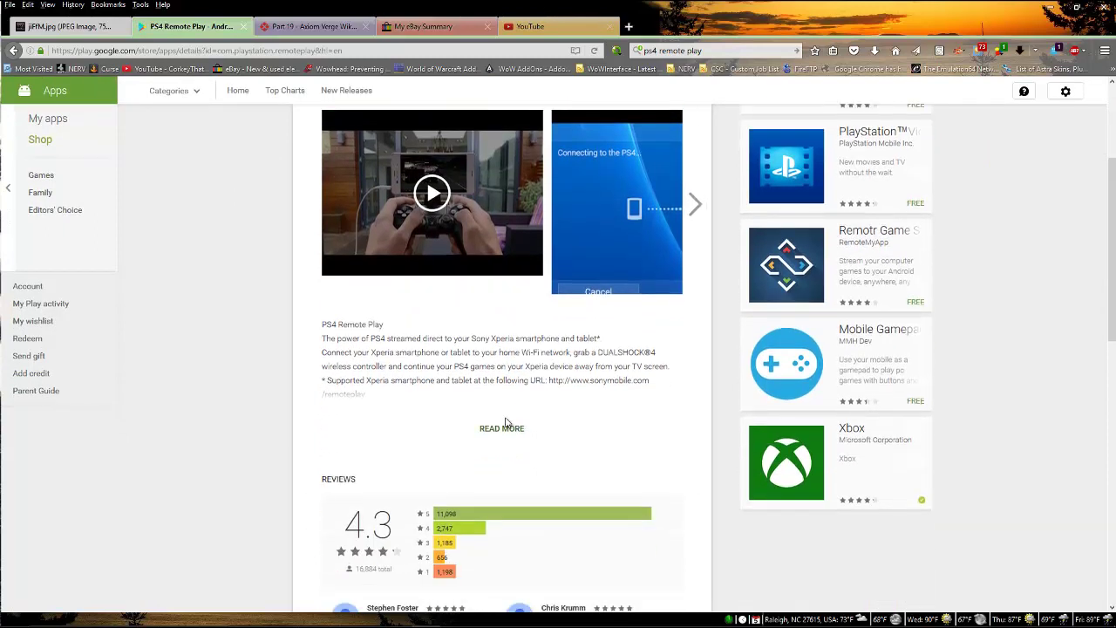
{"action": "left_click", "coordinate": [500, 430]}
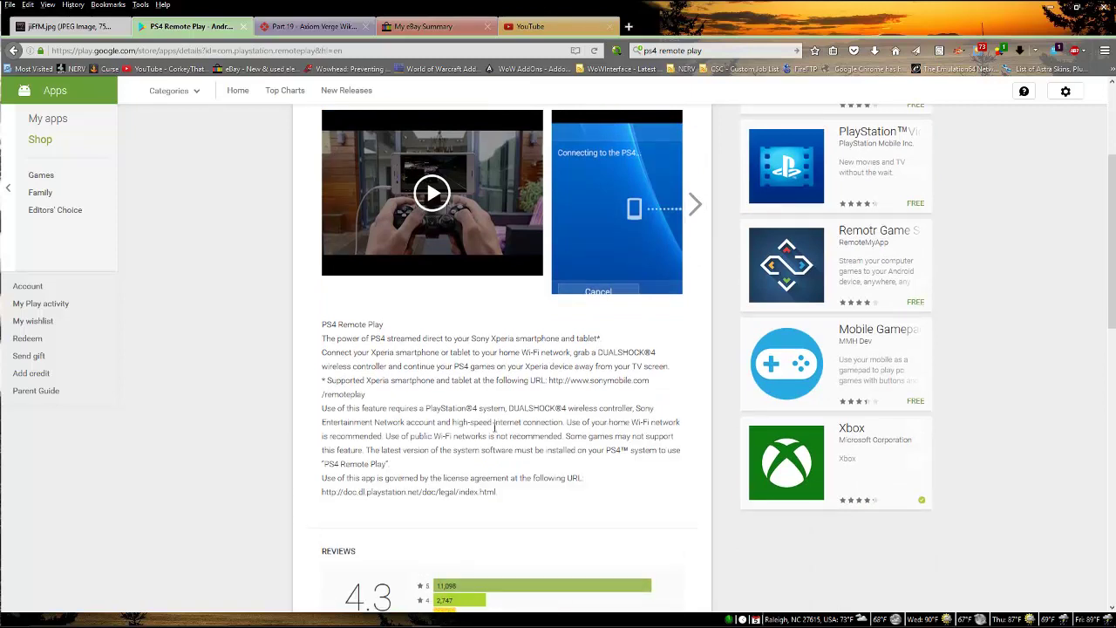
{"action": "scroll", "coordinate": [437, 385], "scroll_direction": "down", "scroll_amount": 4}
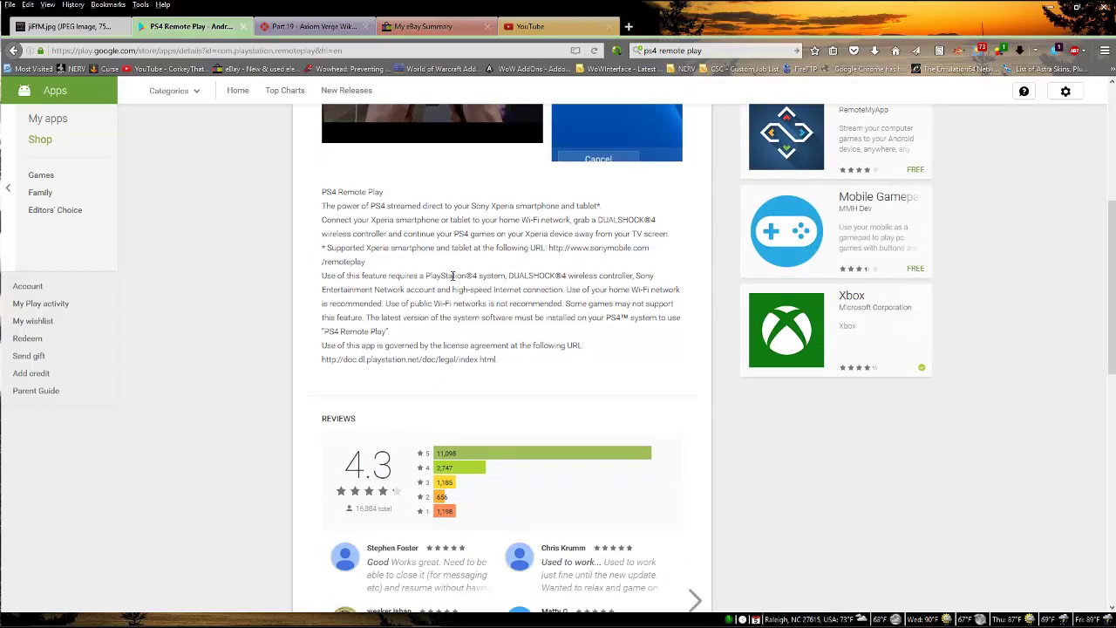
{"action": "key", "text": "alt+Left"}
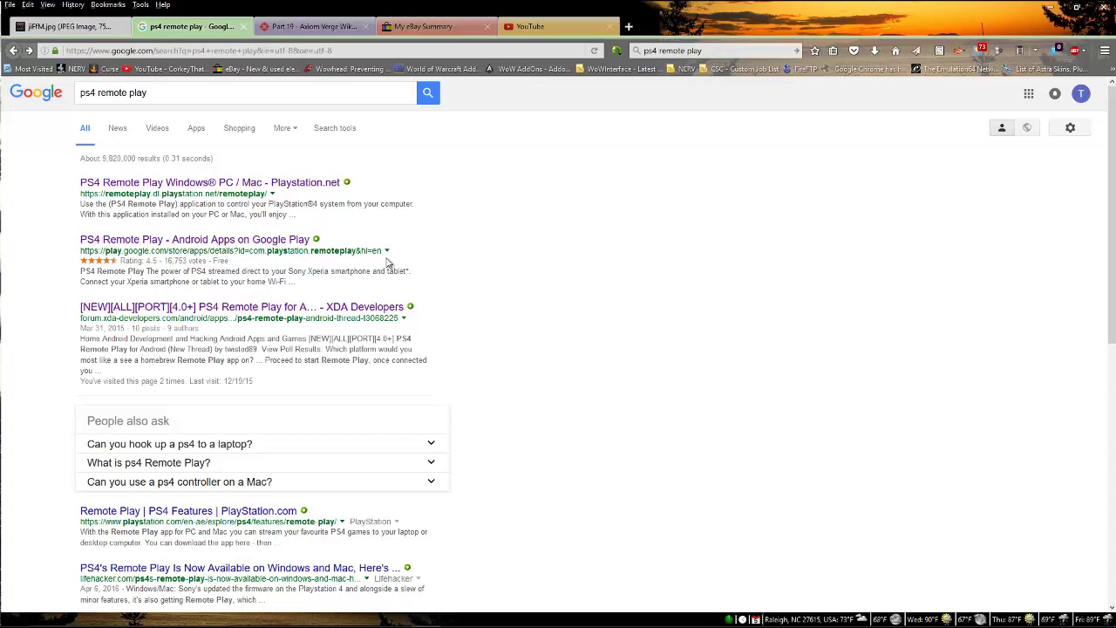
Step: Read the XDA Developers thread on the PS4 Remote Play port for Android, covering features, requirements, setup instructions and downloads, then return to the results
{"action": "left_click", "coordinate": [302, 310]}
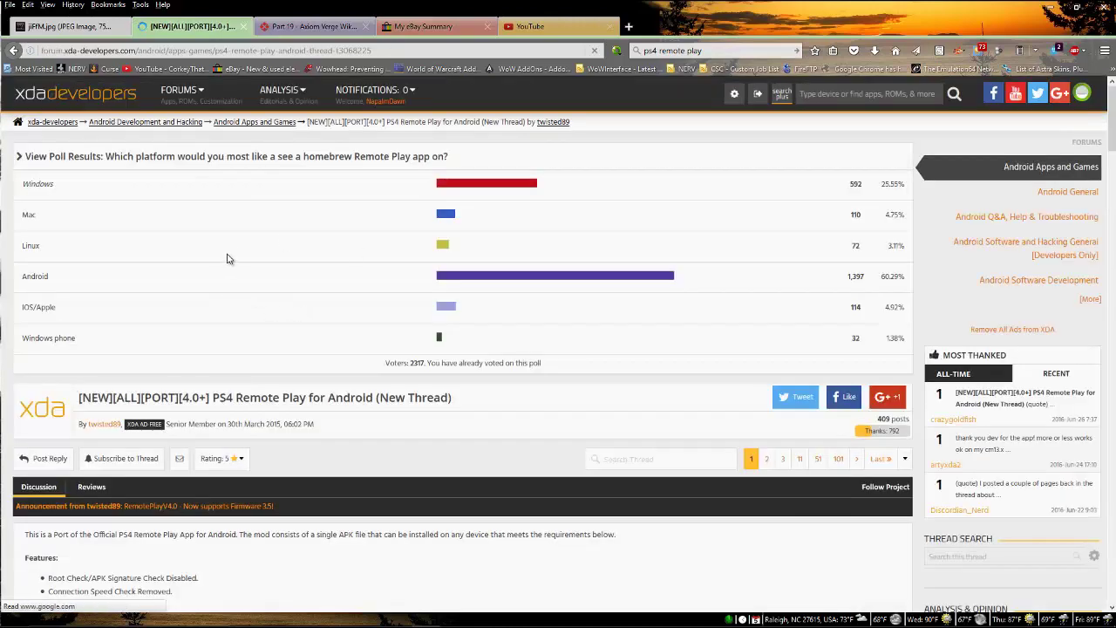
{"action": "scroll", "coordinate": [227, 258], "scroll_direction": "down", "scroll_amount": 1}
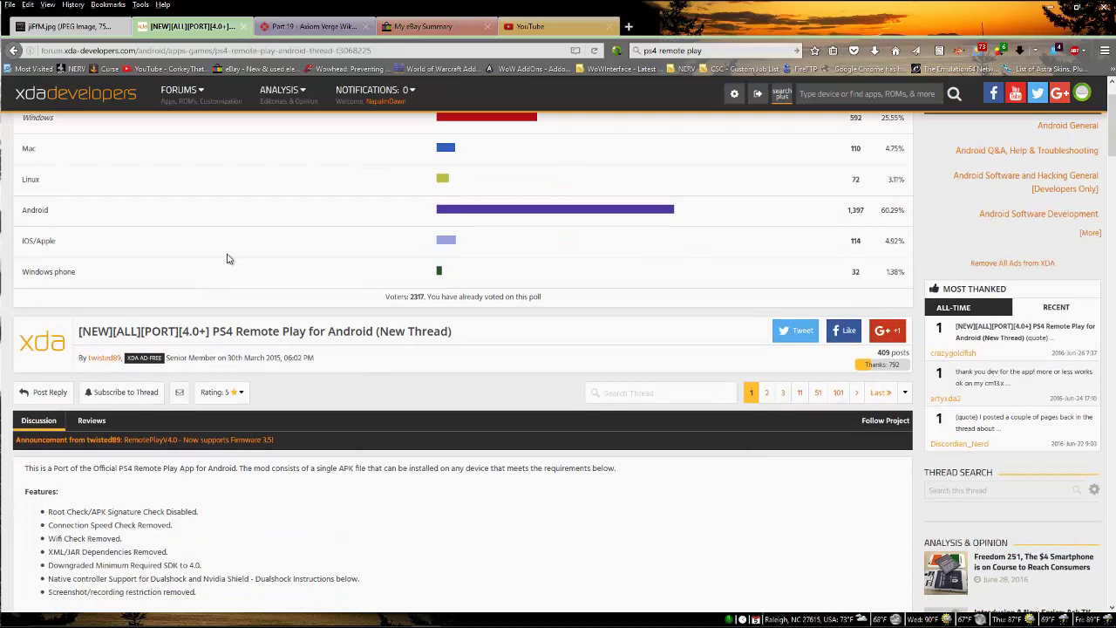
{"action": "scroll", "coordinate": [226, 258], "scroll_direction": "down", "scroll_amount": 1}
{"action": "scroll", "coordinate": [226, 259], "scroll_direction": "down", "scroll_amount": 1}
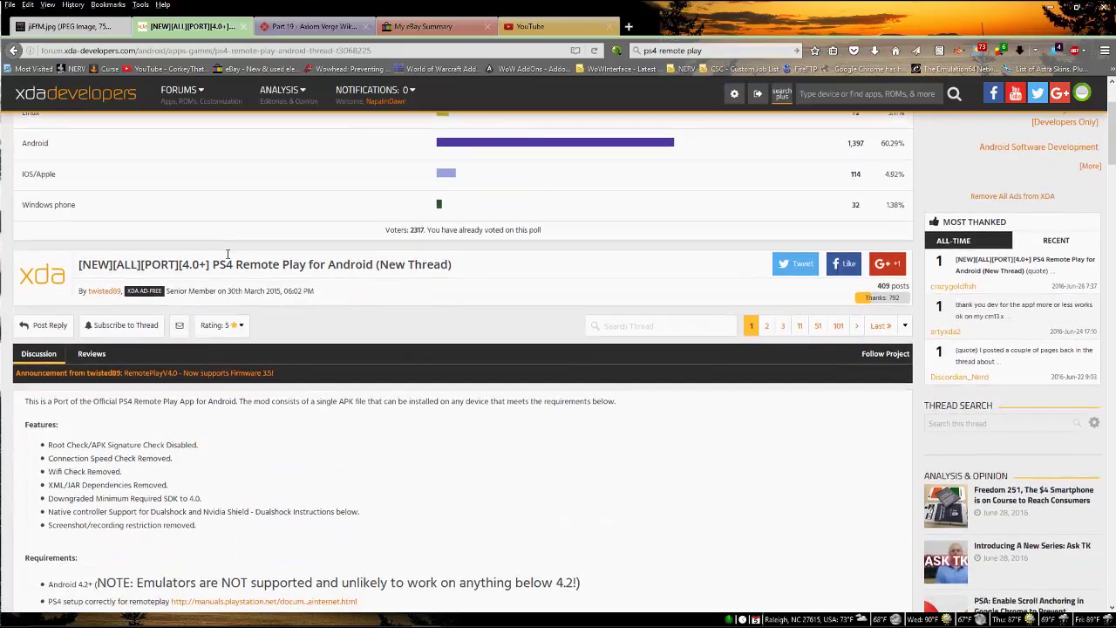
{"action": "scroll", "coordinate": [227, 258], "scroll_direction": "down", "scroll_amount": 2}
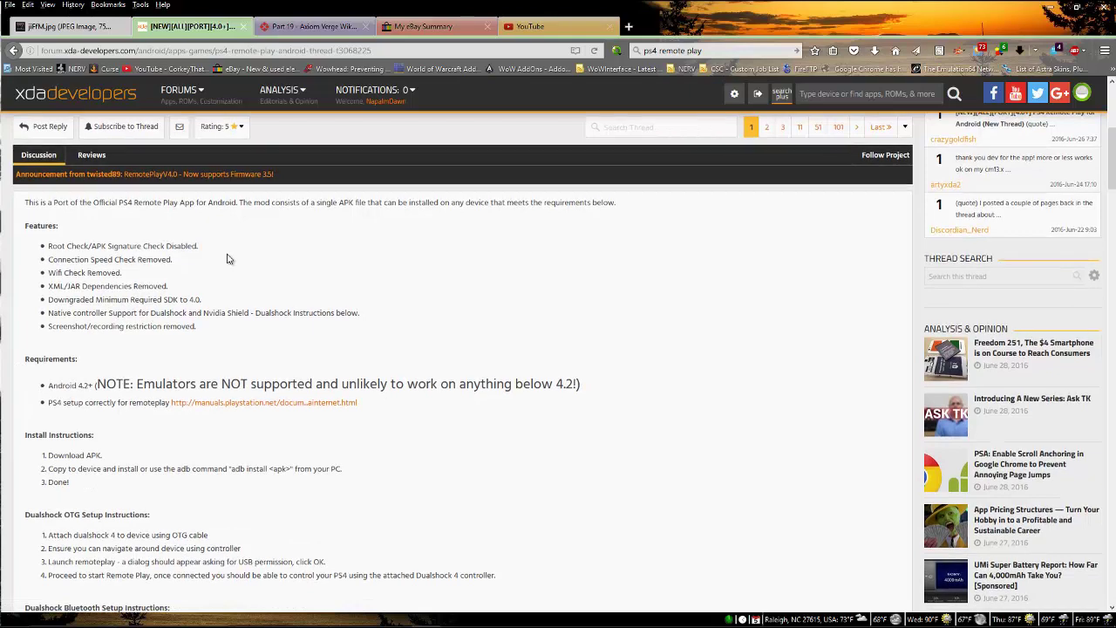
{"action": "scroll", "coordinate": [227, 258], "scroll_direction": "down", "scroll_amount": 2}
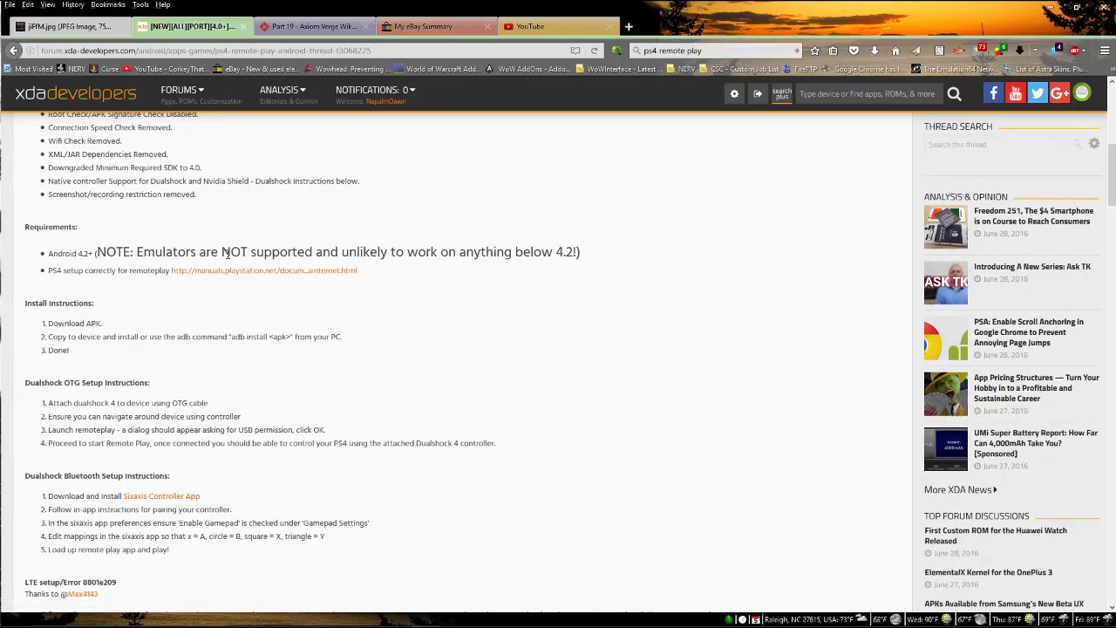
{"action": "scroll", "coordinate": [227, 253], "scroll_direction": "up", "scroll_amount": 1}
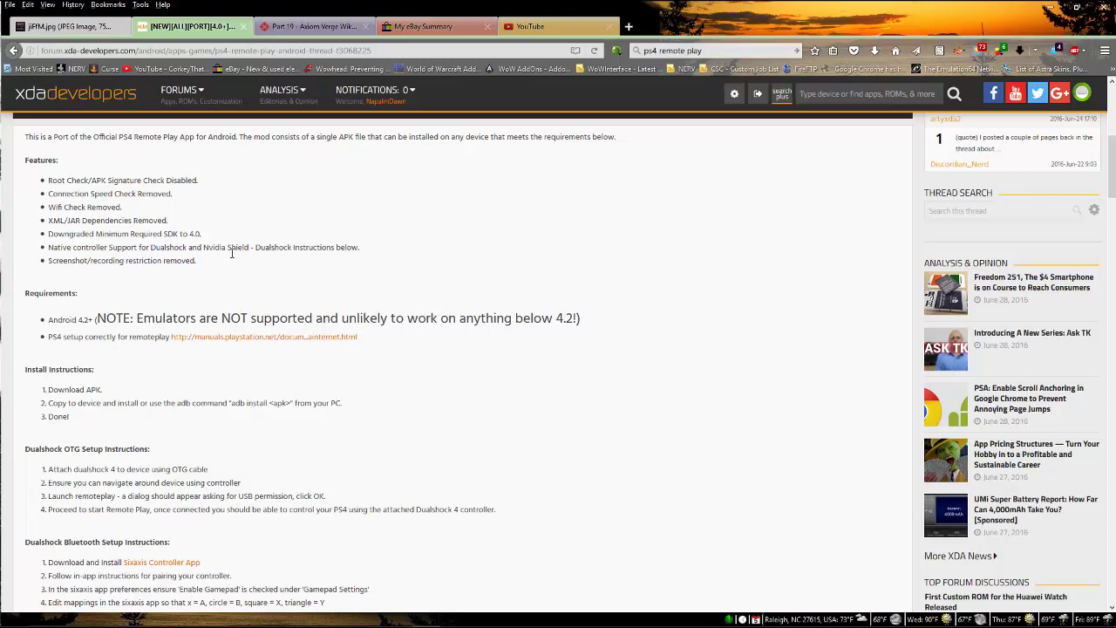
{"action": "scroll", "coordinate": [232, 254], "scroll_direction": "down", "scroll_amount": 4}
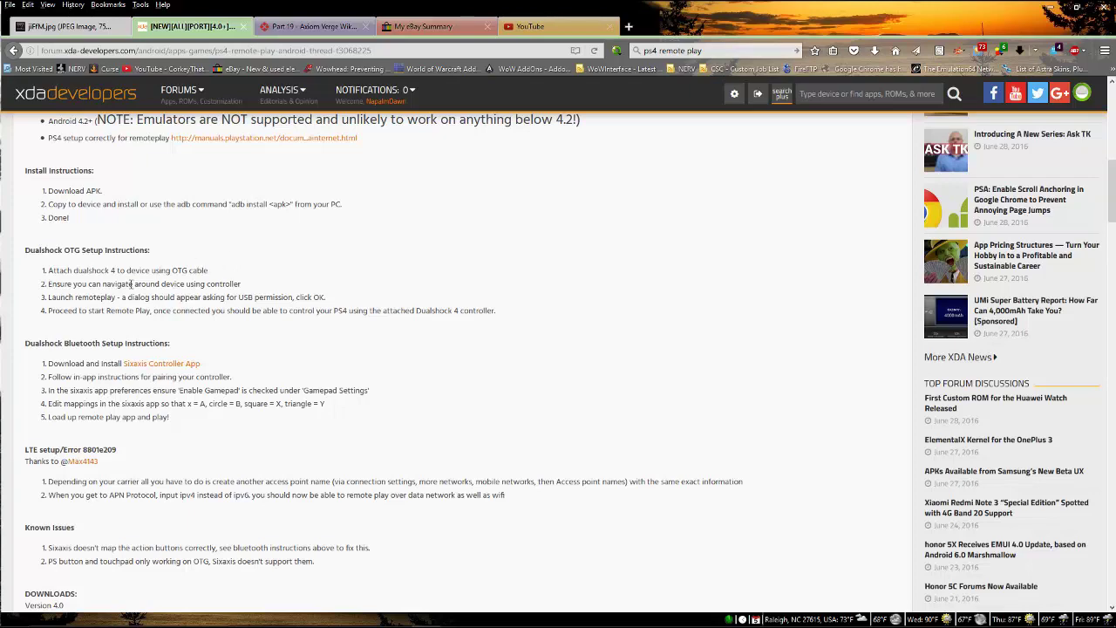
{"action": "scroll", "coordinate": [132, 284], "scroll_direction": "down", "scroll_amount": 3}
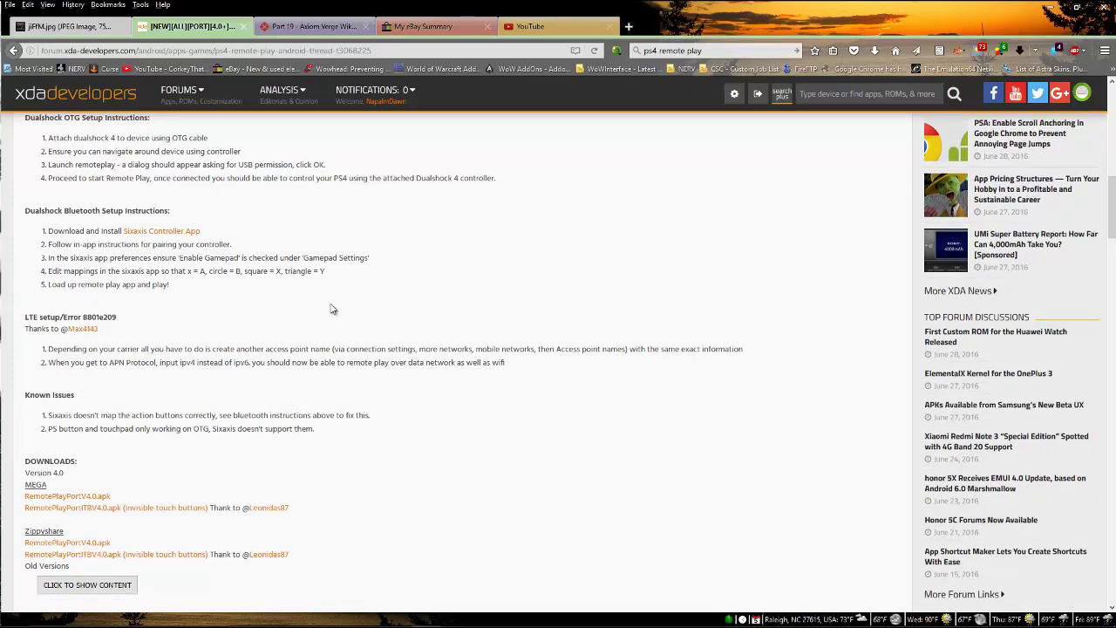
{"action": "scroll", "coordinate": [412, 297], "scroll_direction": "up", "scroll_amount": 4}
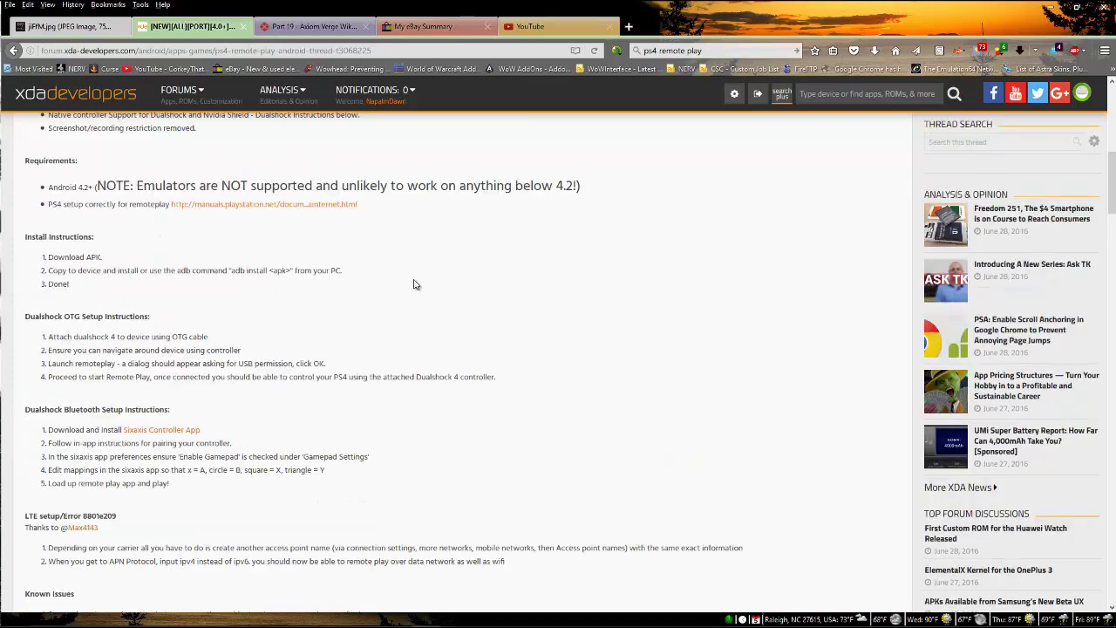
{"action": "key", "text": "alt+Left"}
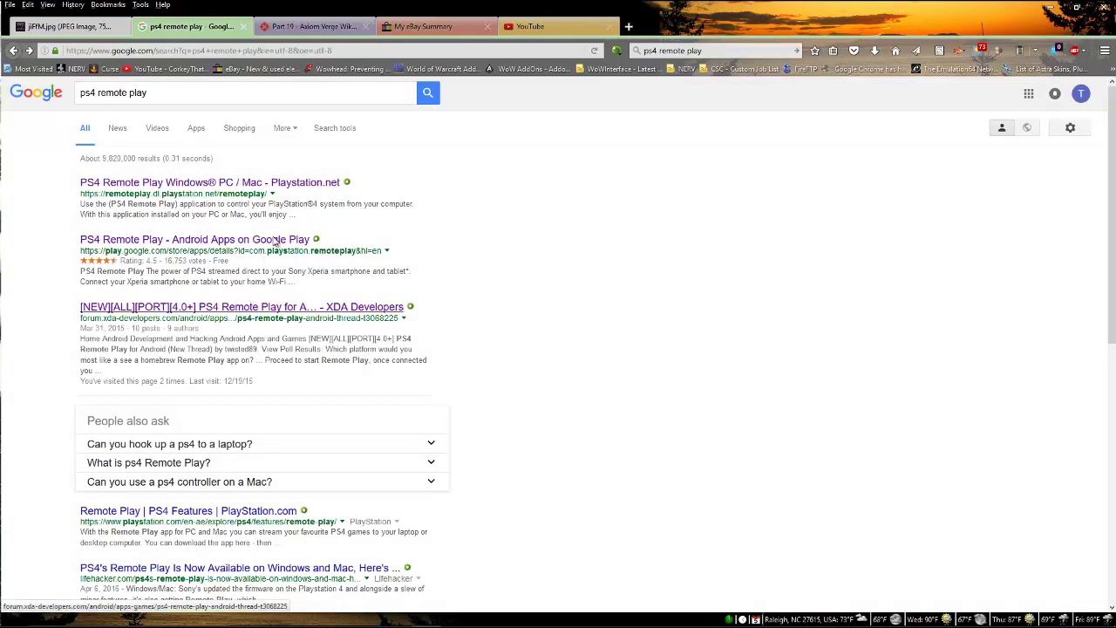
Step: View the official PlayStation page for PS4 Remote Play on Windows PC / Mac, including its download options and Getting ready list, then leave it
{"action": "left_click", "coordinate": [286, 185]}
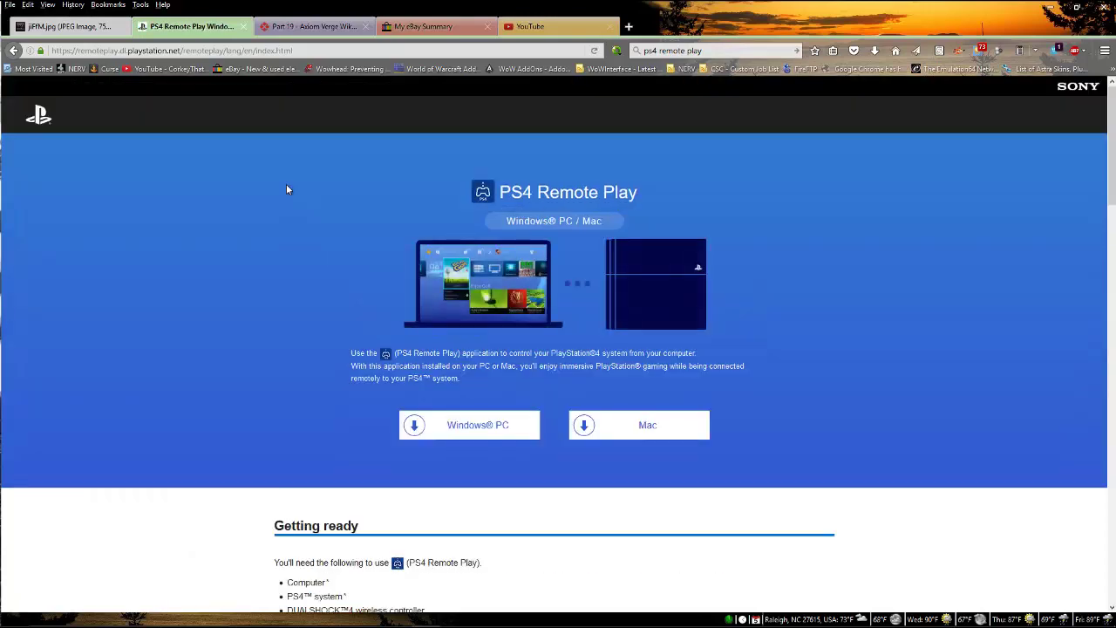
{"action": "scroll", "coordinate": [286, 184], "scroll_direction": "down", "scroll_amount": 2}
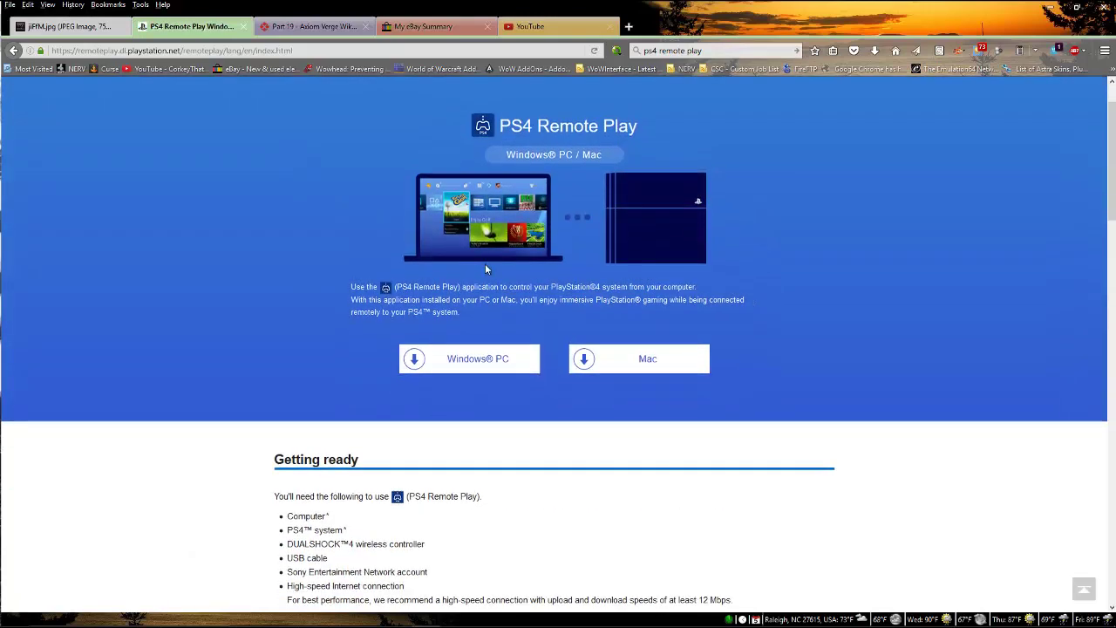
{"action": "scroll", "coordinate": [486, 271], "scroll_direction": "down", "scroll_amount": 2}
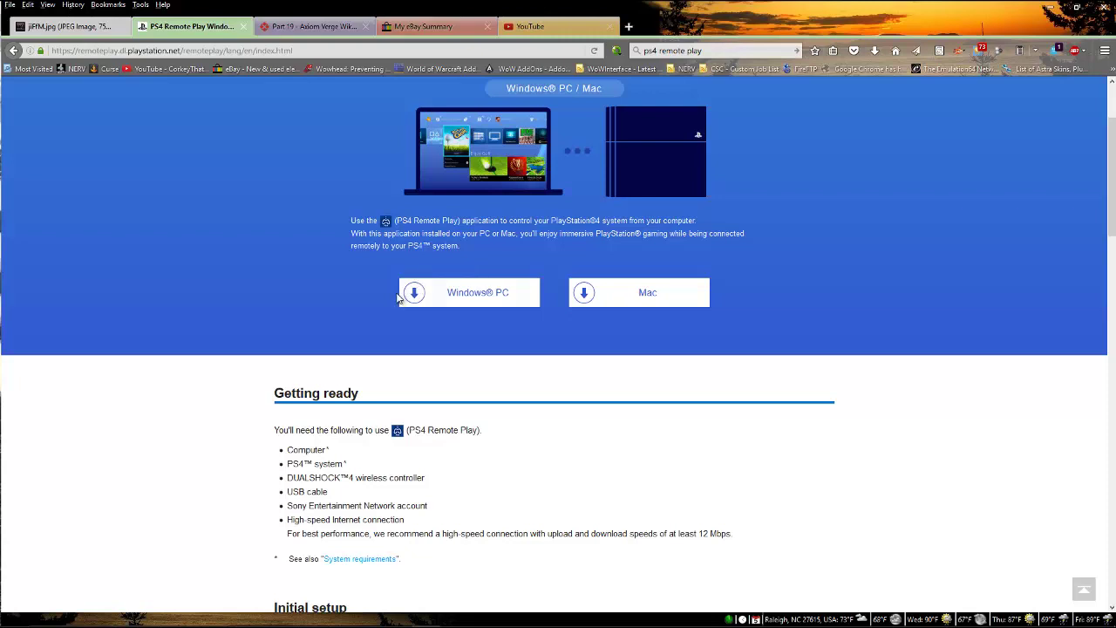
{"action": "scroll", "coordinate": [396, 292], "scroll_direction": "down", "scroll_amount": 2}
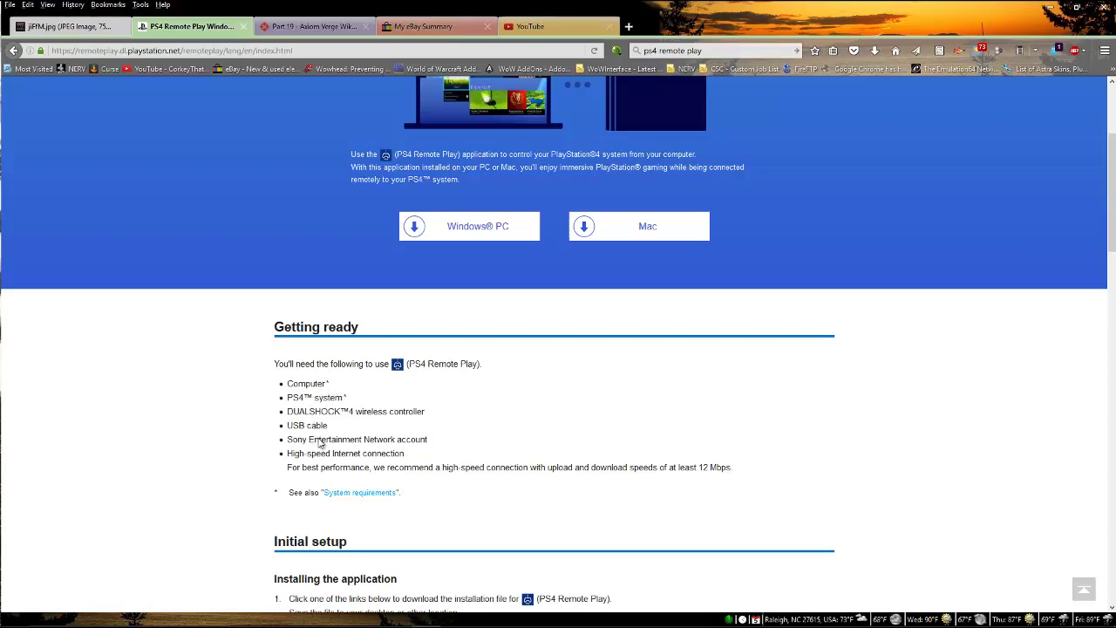
{"action": "scroll", "coordinate": [357, 389], "scroll_direction": "up", "scroll_amount": 4}
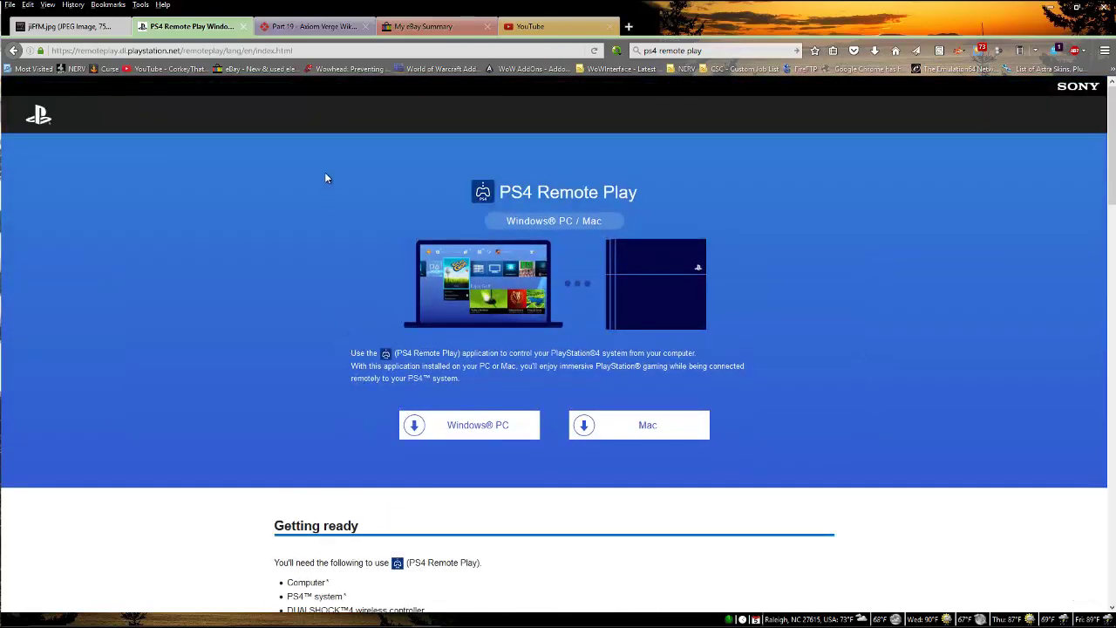
{"action": "key", "text": "alt+Left"}
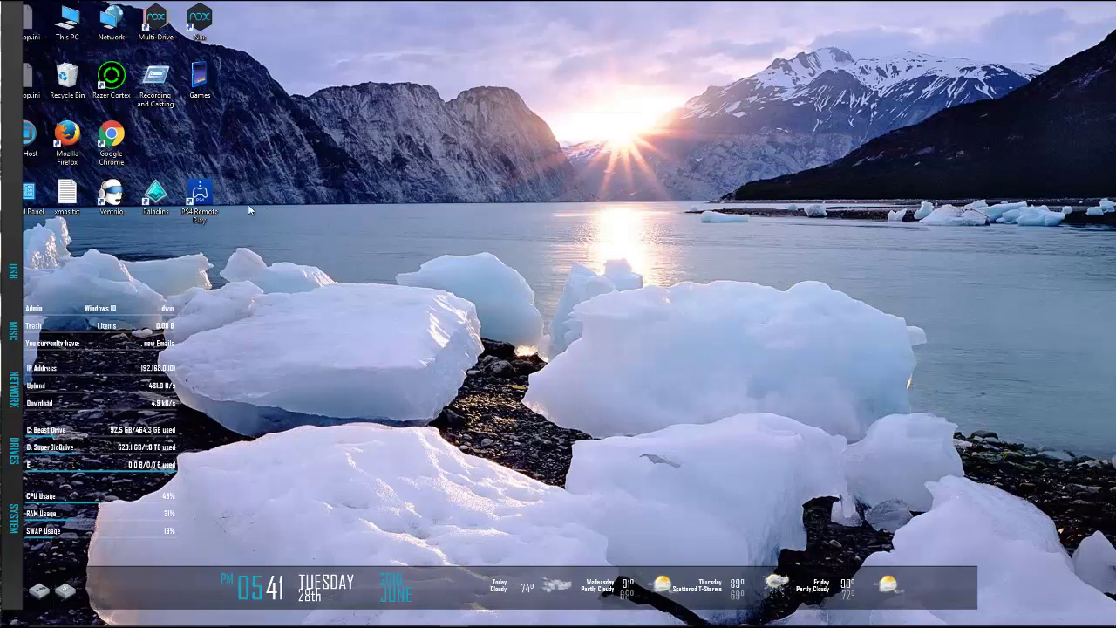
Step: Launch PS4 Remote Play from the desktop and review the version, NAT type and intellectual property notices in its settings
{"action": "double_click", "coordinate": [208, 183]}
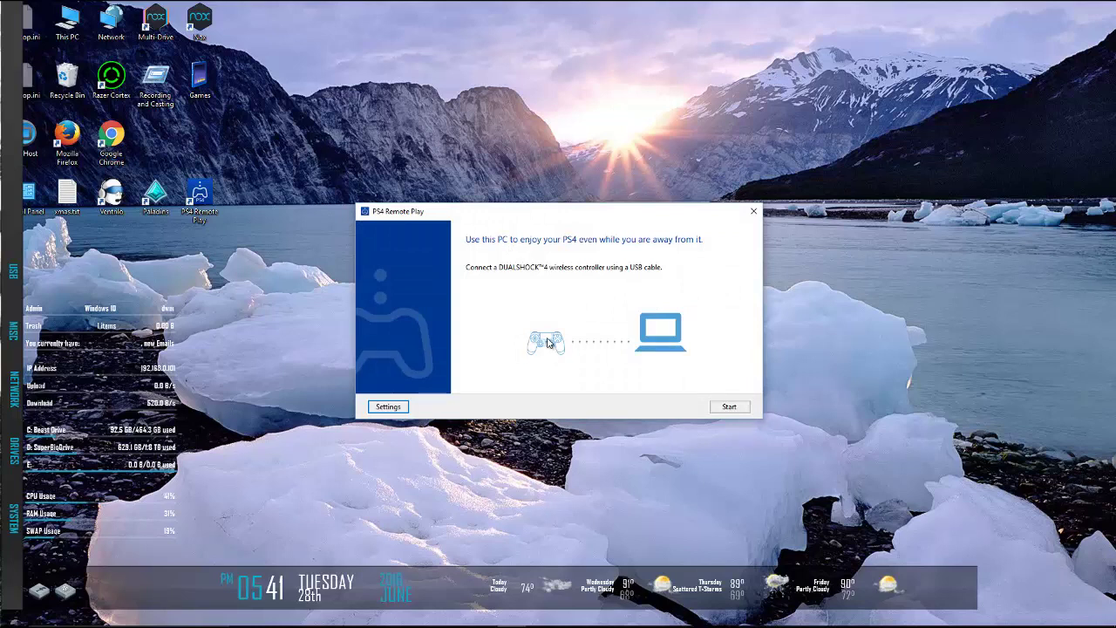
{"action": "left_click", "coordinate": [389, 406]}
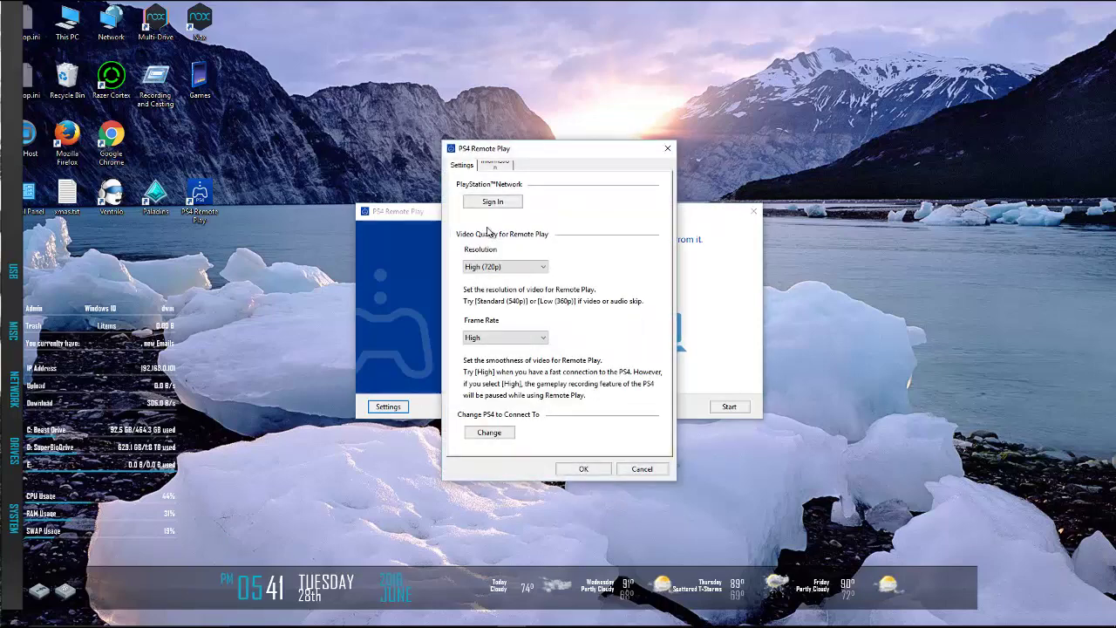
{"action": "left_click", "coordinate": [494, 164]}
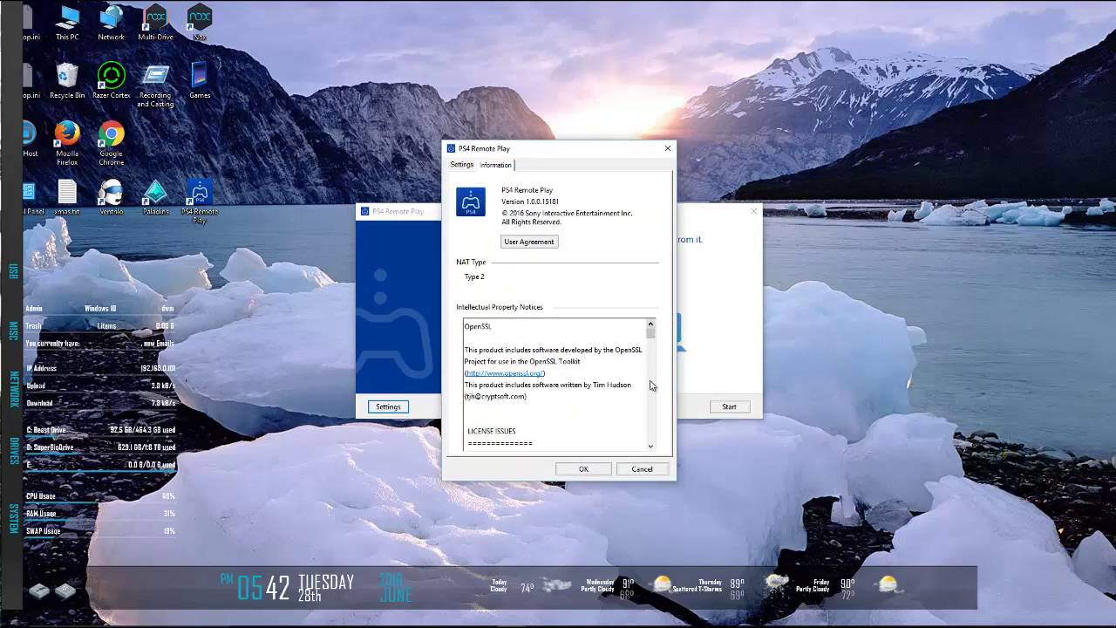
{"action": "scroll", "coordinate": [656, 428], "scroll_direction": "down", "scroll_amount": 10}
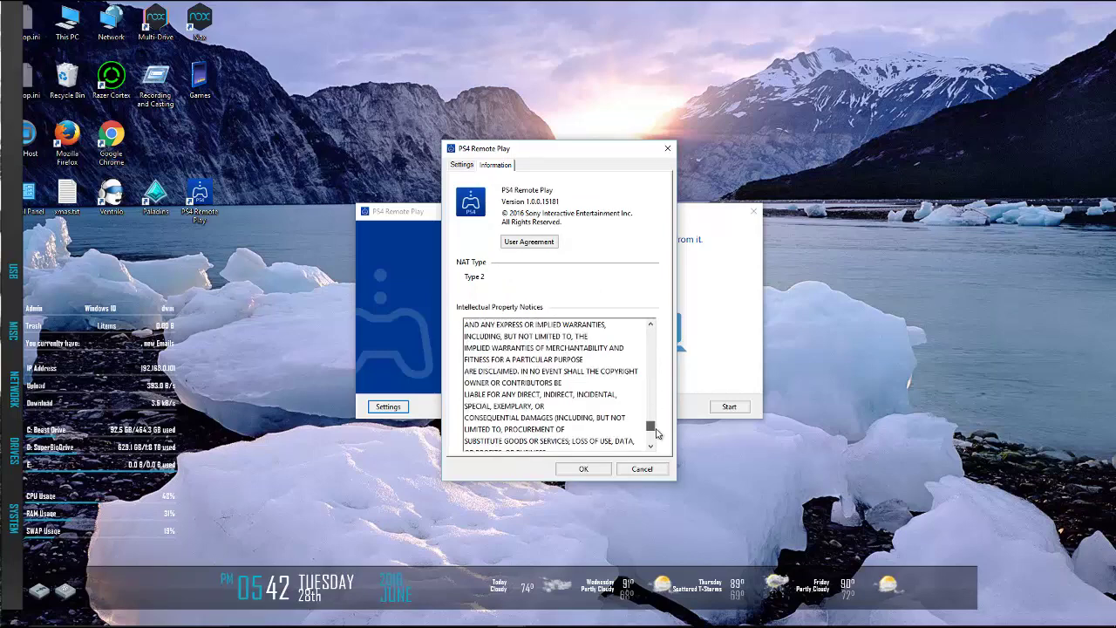
{"action": "left_click_drag", "start_coordinate": [654, 429], "coordinate": [613, 279]}
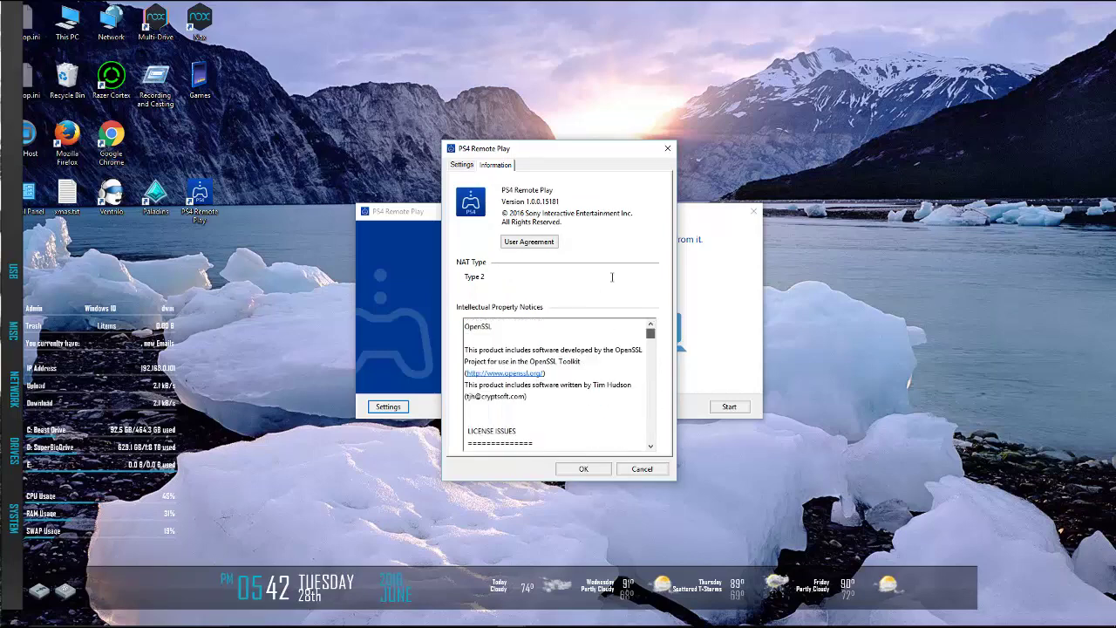
Step: Examine the Resolution and Frame Rate choices in the Remote Play video quality settings and close them without saving
{"action": "left_click", "coordinate": [456, 167]}
{"action": "left_click", "coordinate": [494, 271]}
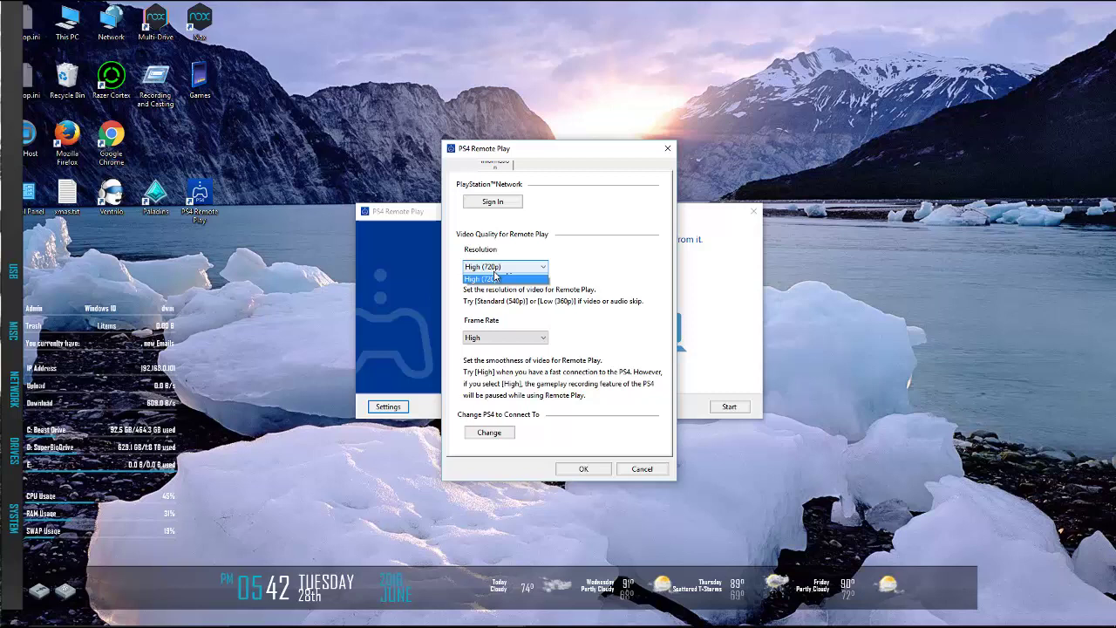
{"action": "left_click", "coordinate": [495, 278]}
{"action": "left_click", "coordinate": [504, 338]}
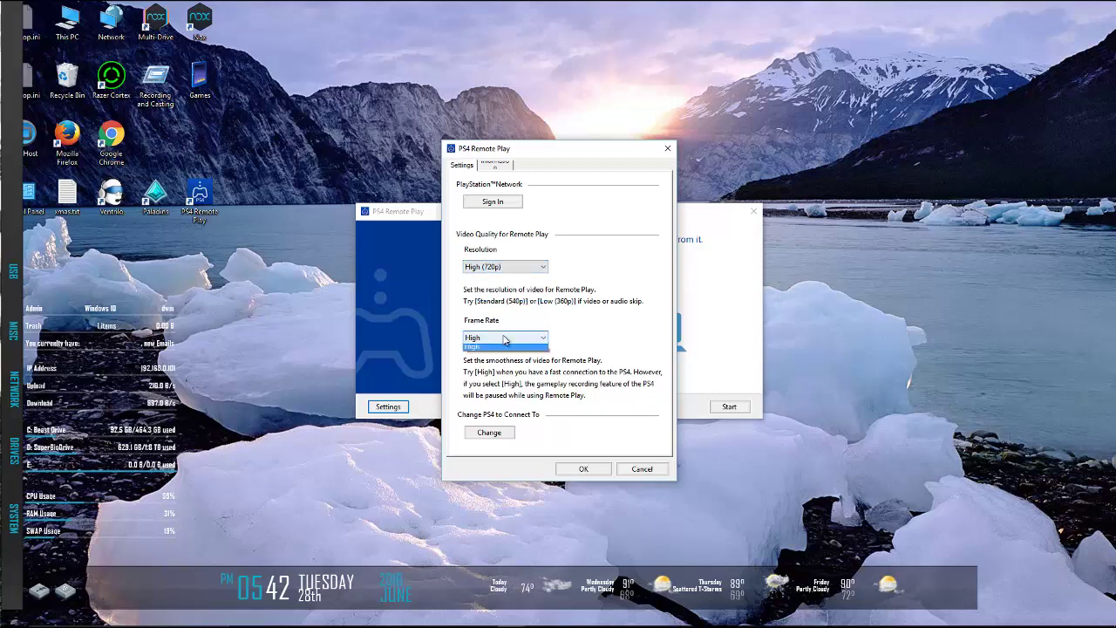
{"action": "left_click", "coordinate": [582, 292]}
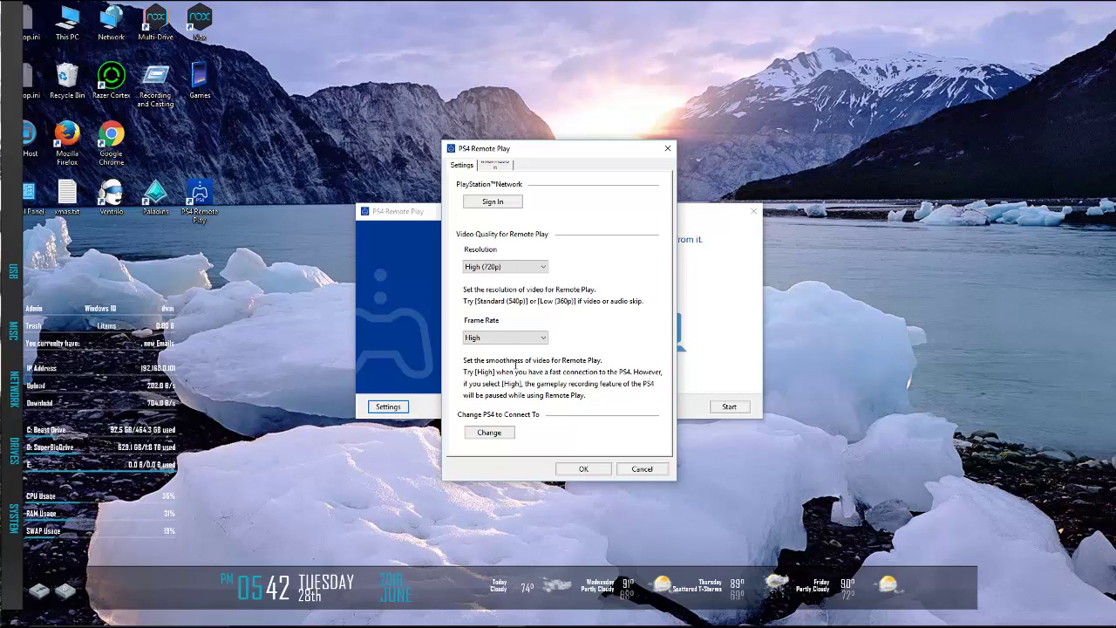
{"action": "left_click", "coordinate": [505, 340]}
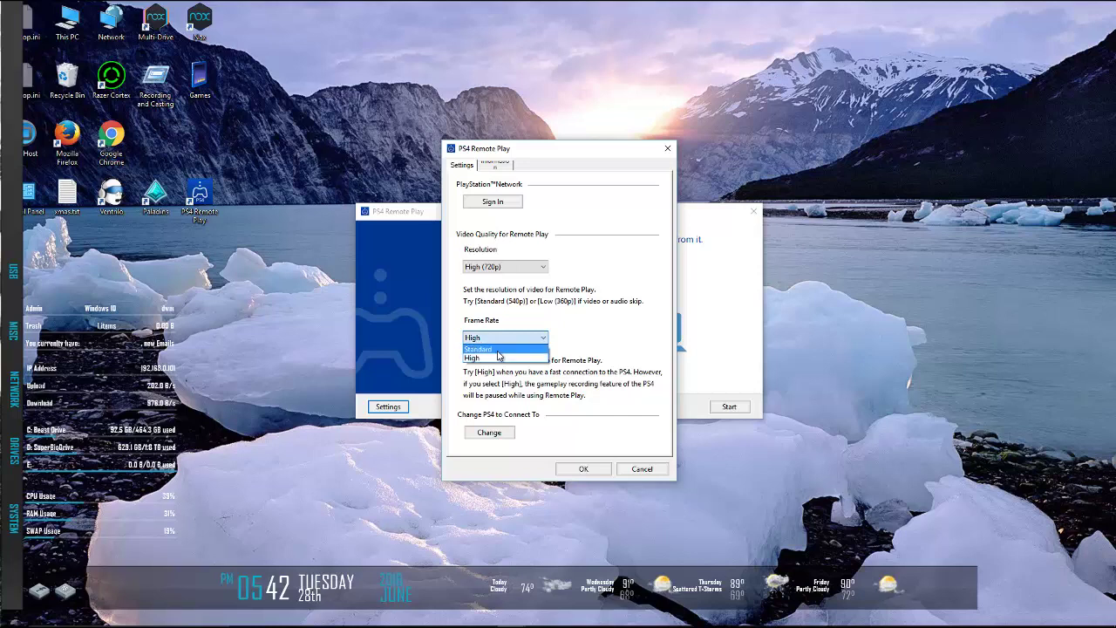
{"action": "left_click", "coordinate": [547, 311]}
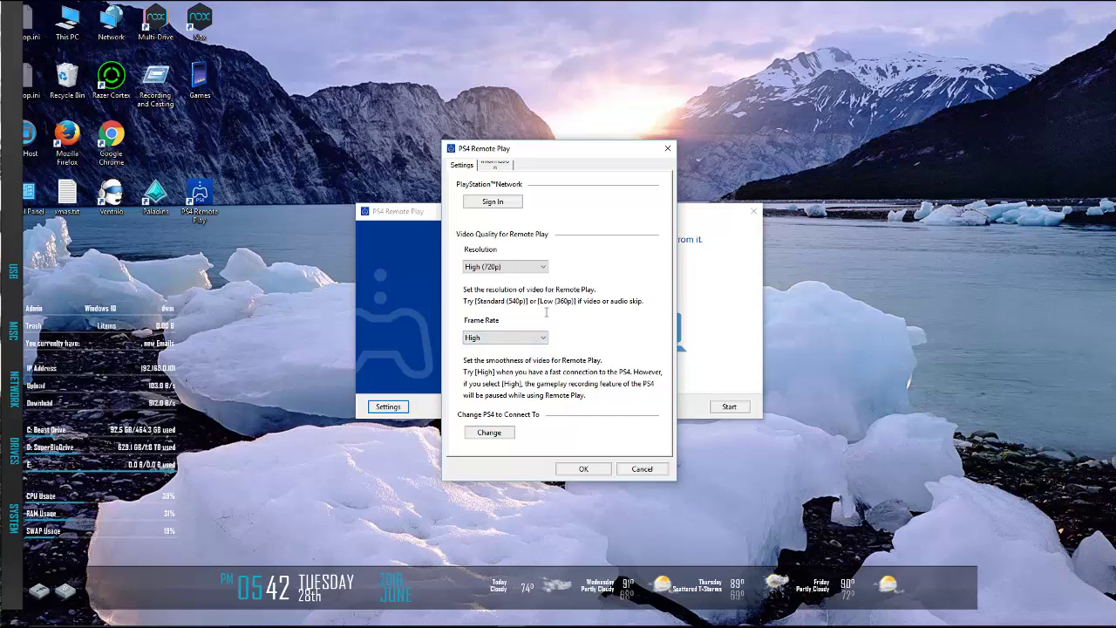
{"action": "left_click", "coordinate": [642, 468]}
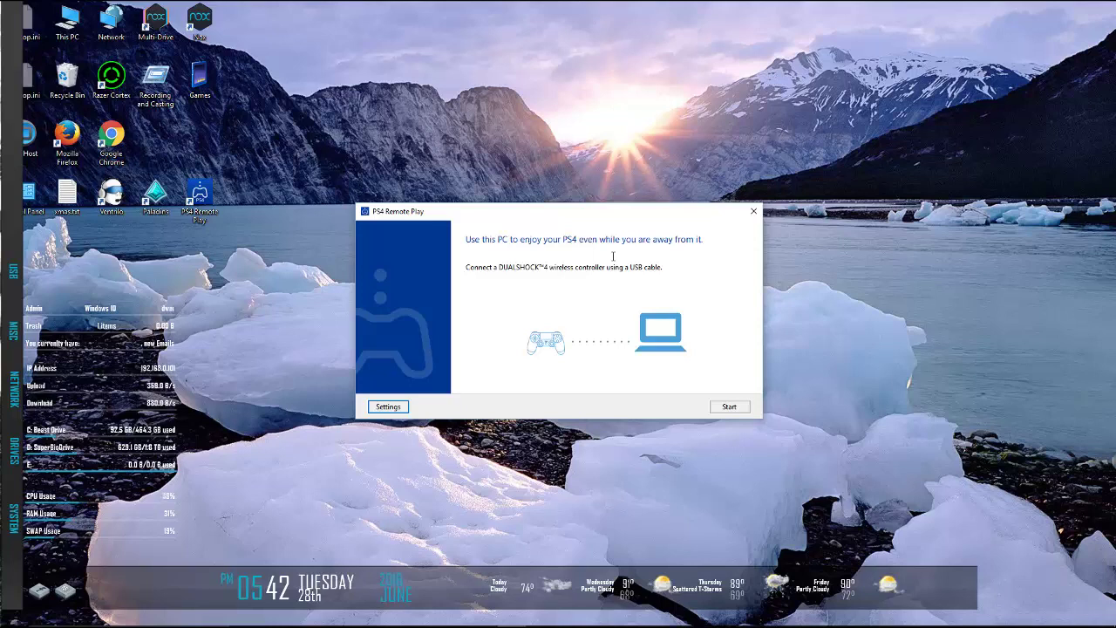
Step: Connect to the PS4 through Remote Play and browse the TV & Video apps and the neighbouring home screen tiles
{"action": "left_click", "coordinate": [729, 406]}
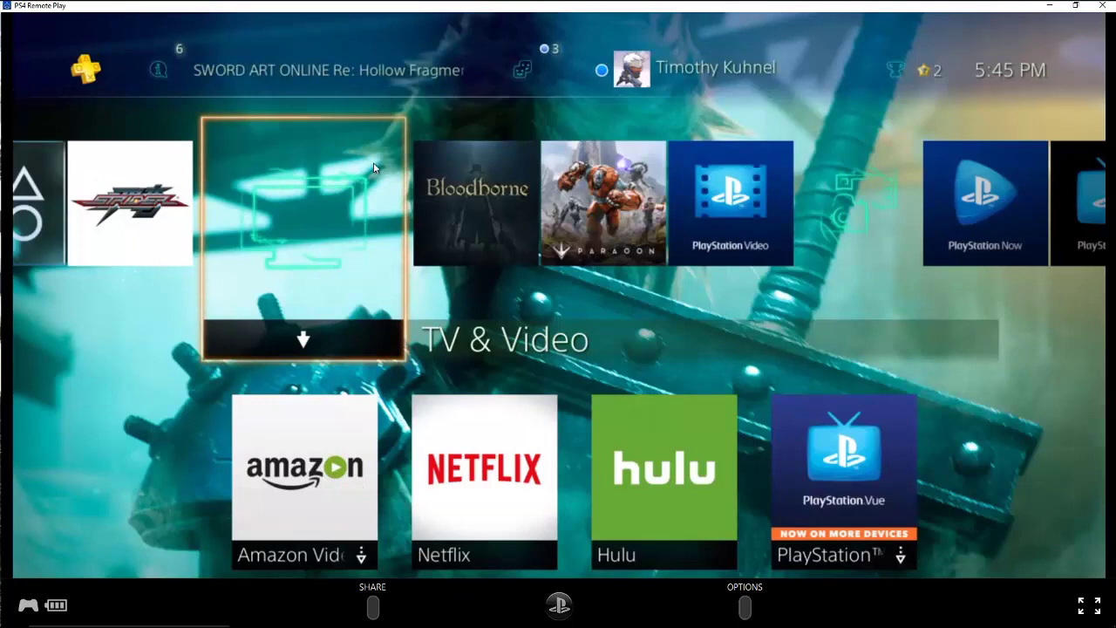
{"action": "key", "text": "Down"}
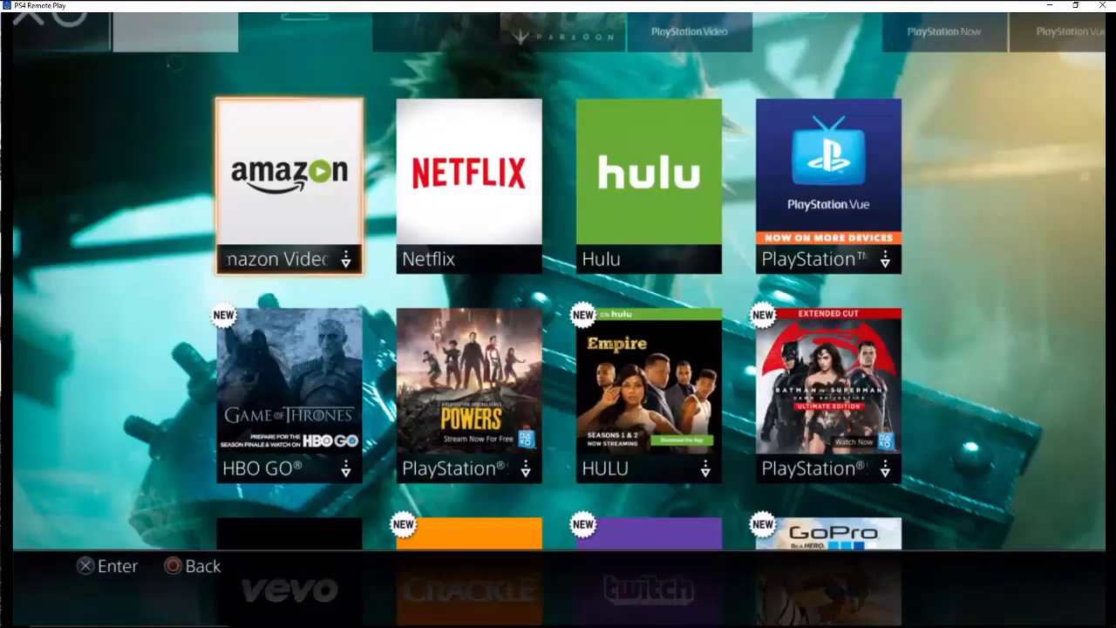
{"action": "key", "text": "Down"}
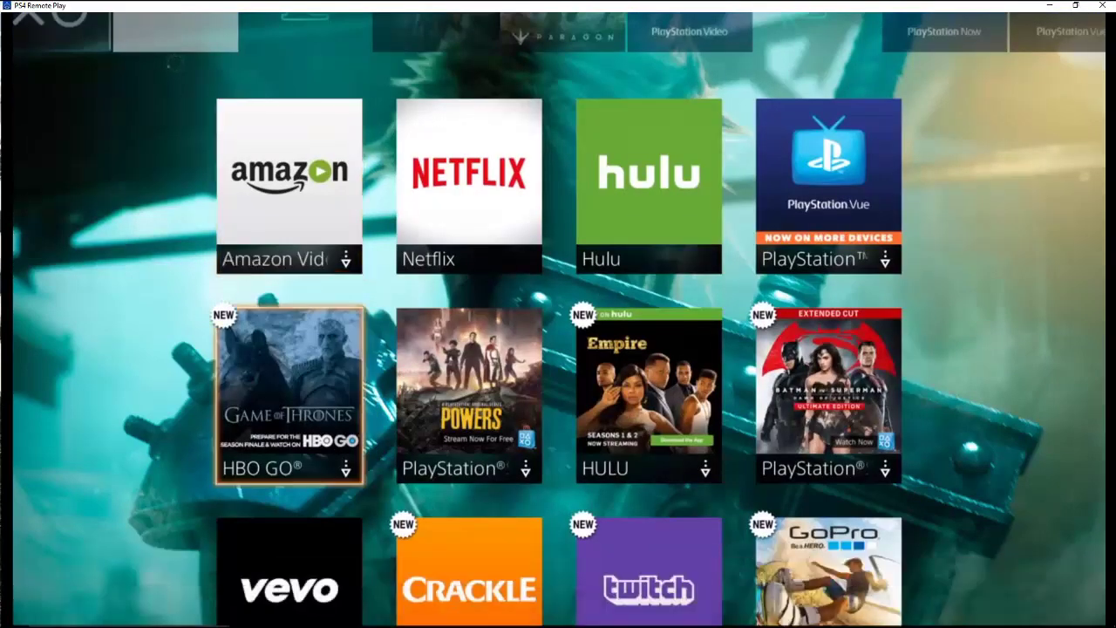
{"action": "key", "text": "Down"}
{"action": "key", "text": "Up"}
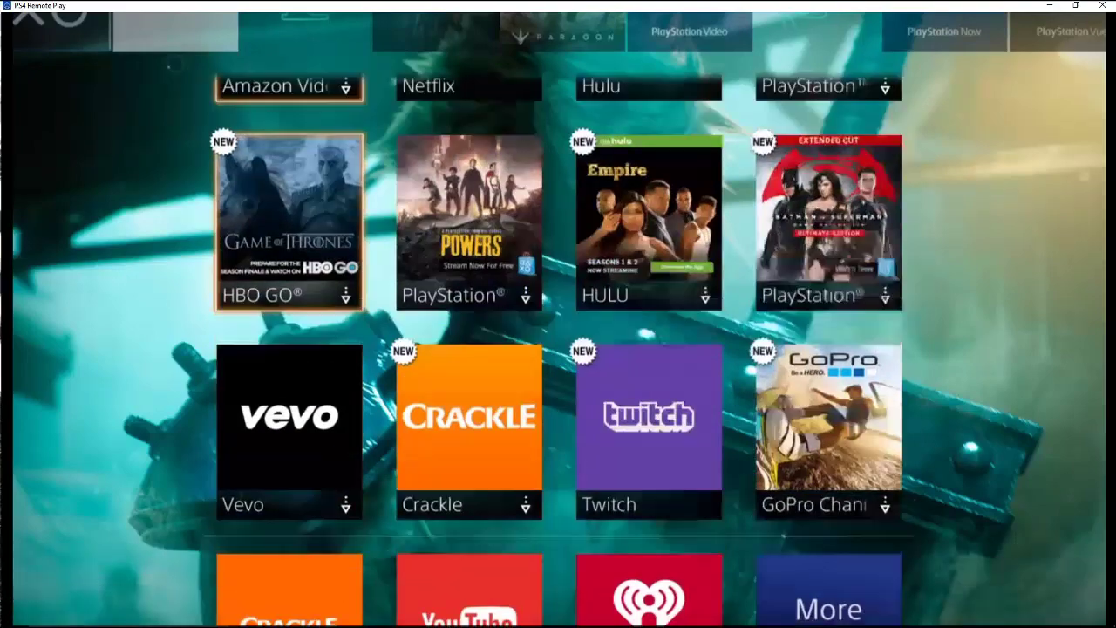
{"action": "key", "text": "Up"}
{"action": "key", "text": "Up"}
{"action": "key", "text": "Left"}
{"action": "key", "text": "Left"}
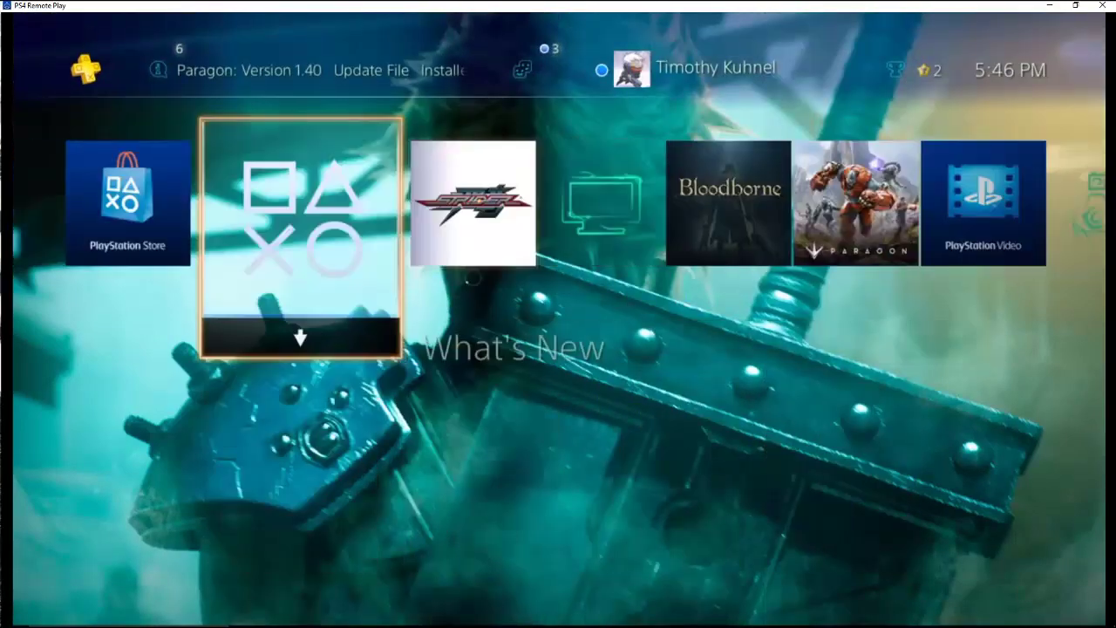
{"action": "key", "text": "Left"}
{"action": "key", "text": "Right"}
{"action": "key", "text": "Right"}
{"action": "key", "text": "Right"}
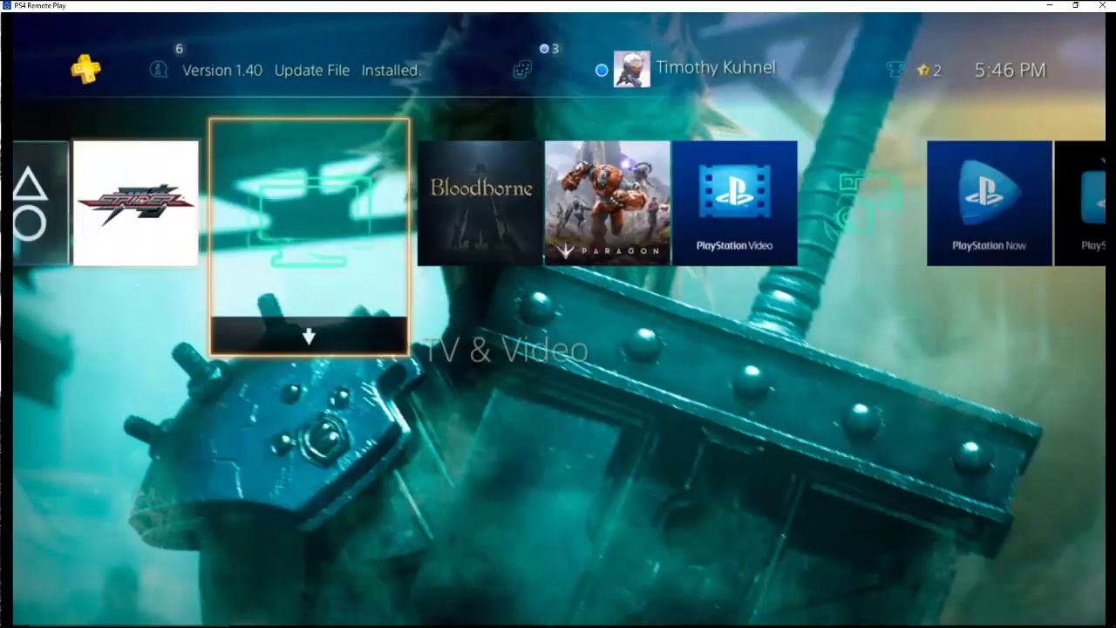
Step: Start Paragon from the PS4 home screen and continue past its title screen to the game's main menu
{"action": "key", "text": "Right"}
{"action": "key", "text": "Right"}
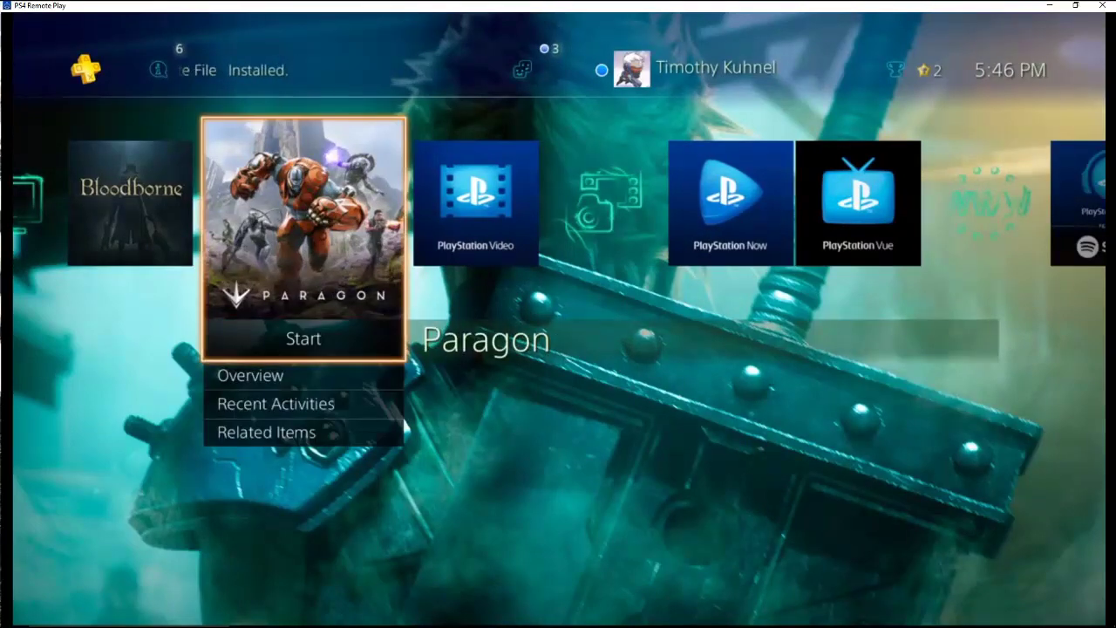
{"action": "key", "text": "Return"}
{"action": "key", "text": "Return"}
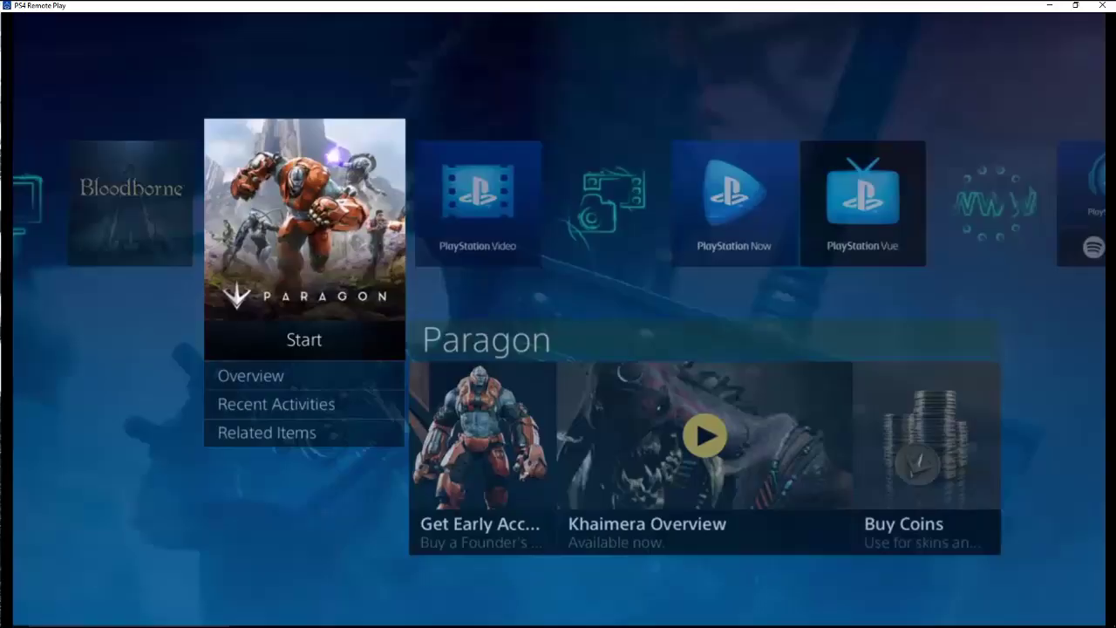
{"action": "key", "text": "Return"}
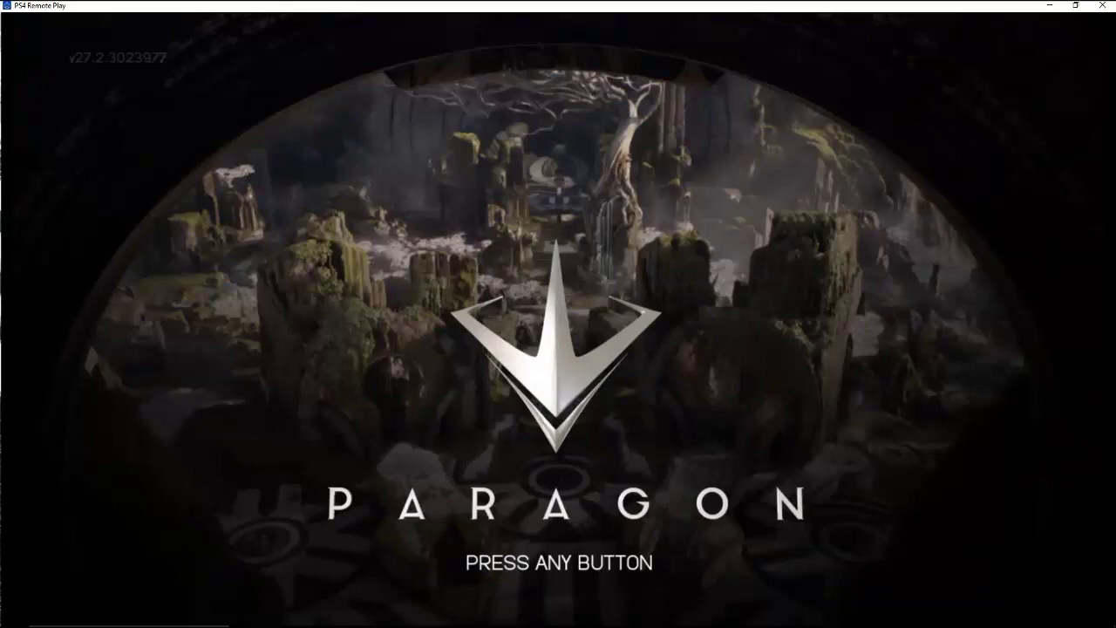
{"action": "key", "text": "Return"}
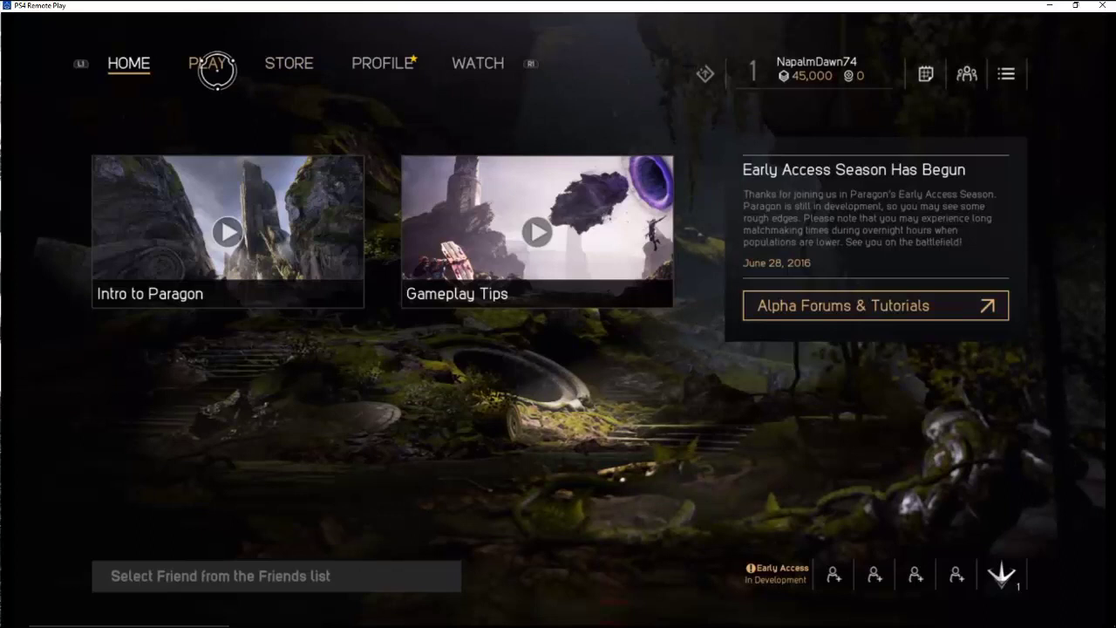
Step: Open the available card pack from the overview of the Paragon profile
{"action": "left_click", "coordinate": [372, 76]}
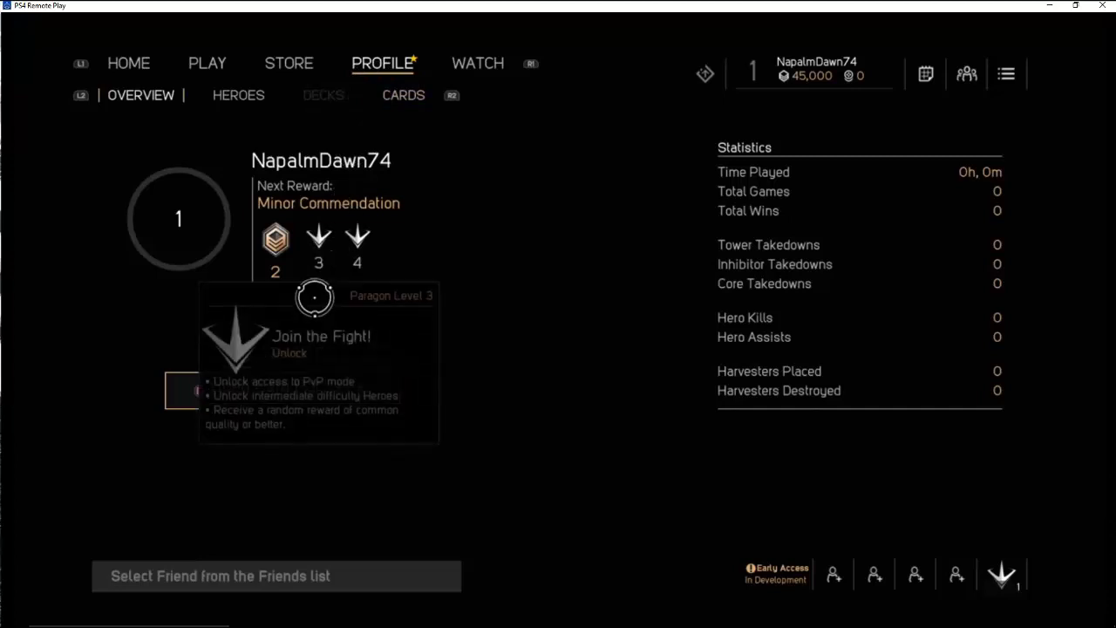
{"action": "left_click", "coordinate": [234, 407]}
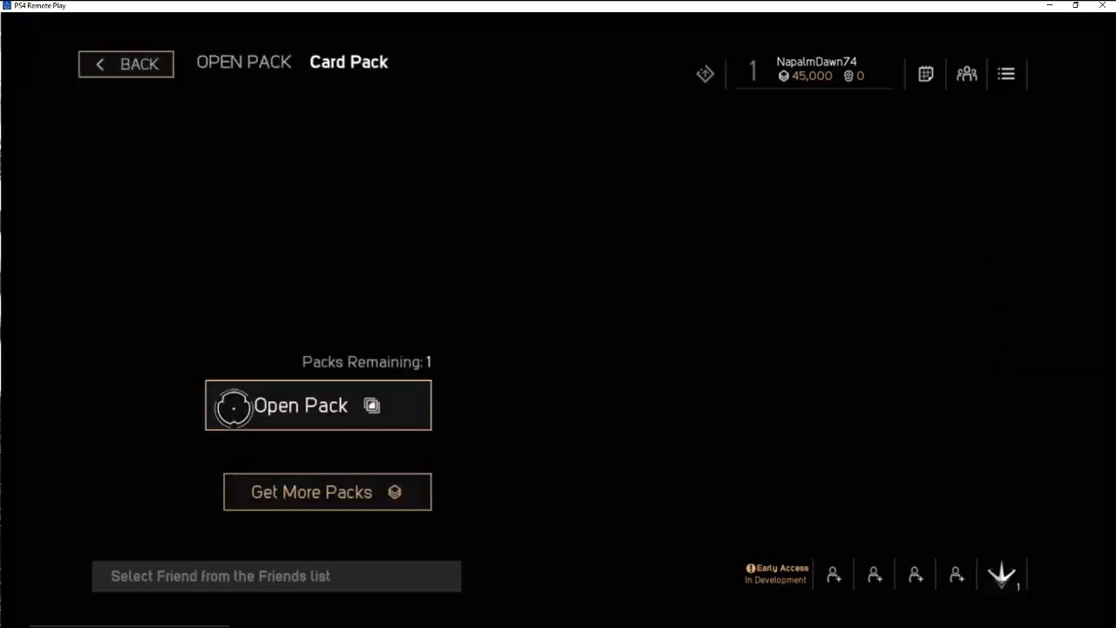
{"action": "left_click", "coordinate": [234, 407]}
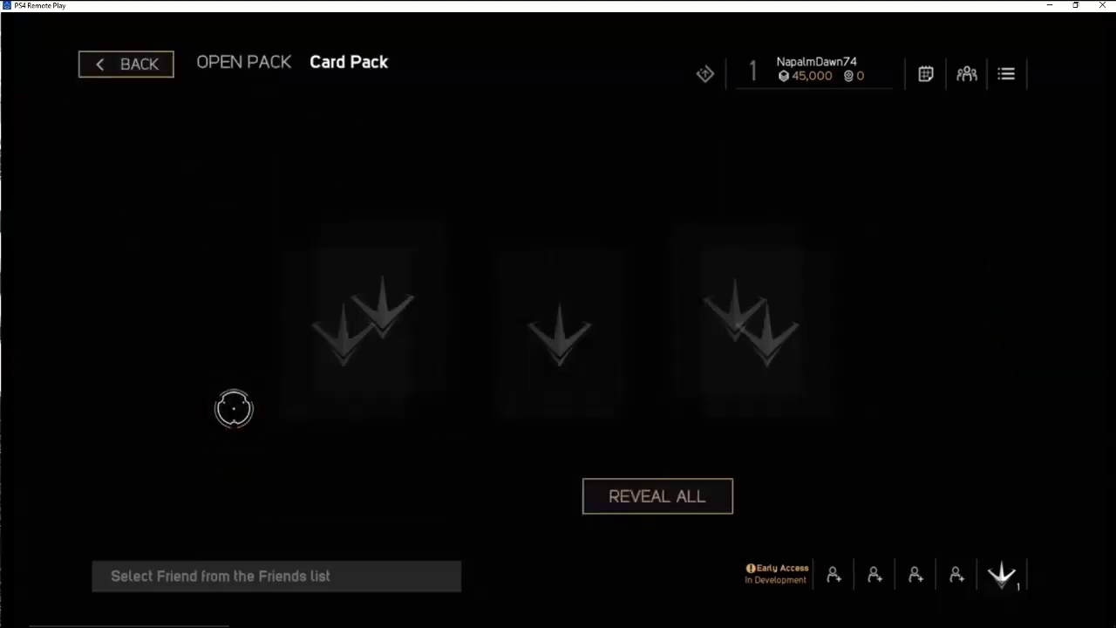
Step: Reveal the five cards in the pack one by one and accept them
{"action": "left_click", "coordinate": [233, 406]}
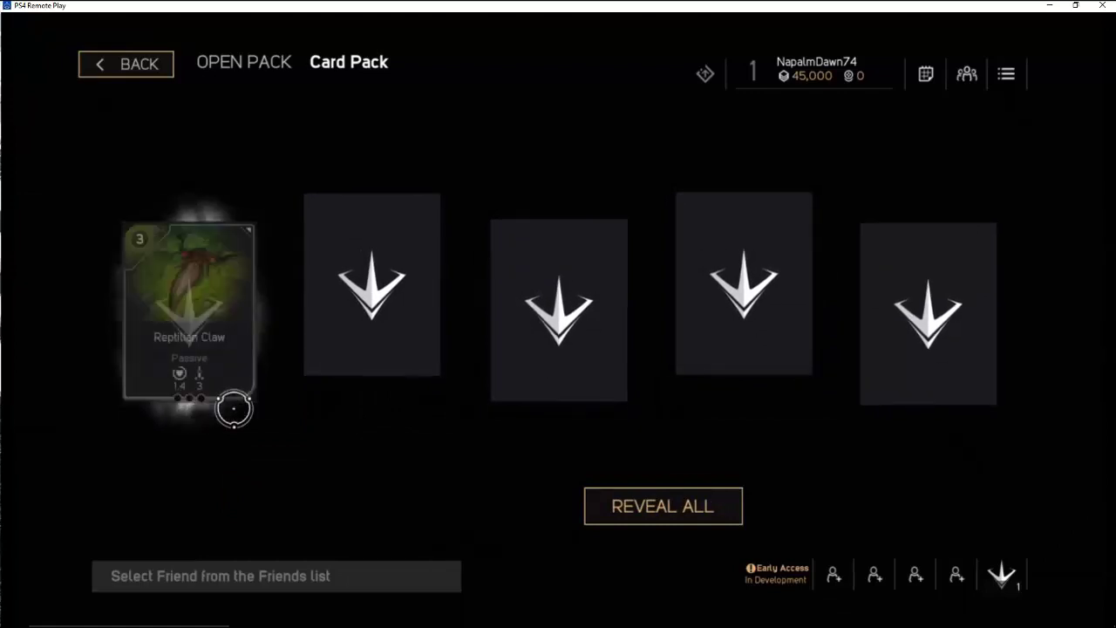
{"action": "left_click", "coordinate": [354, 323]}
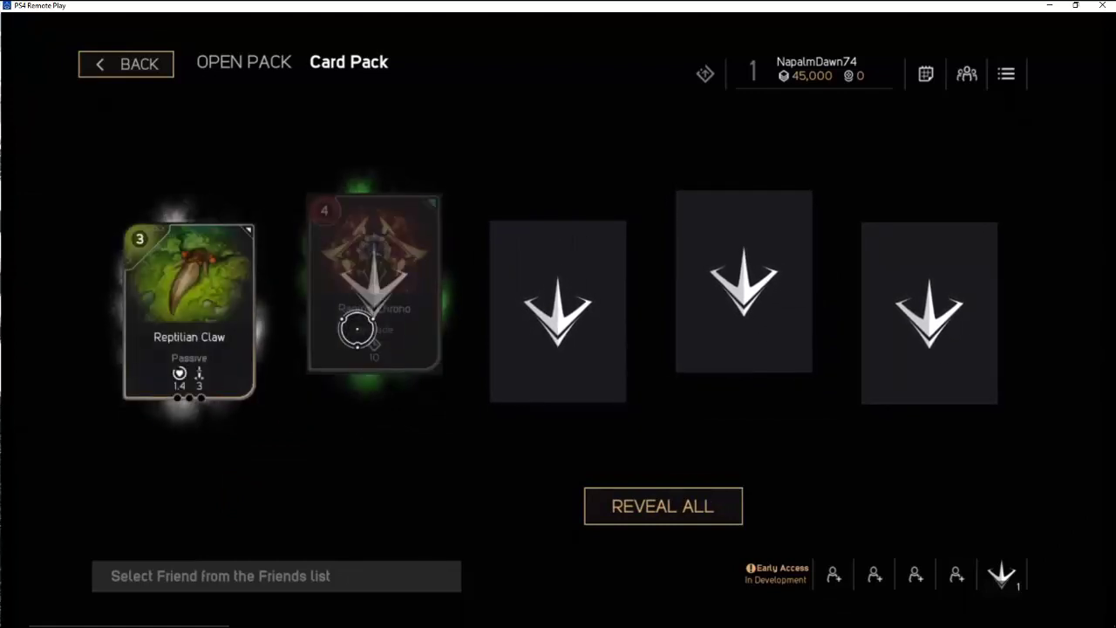
{"action": "left_click", "coordinate": [596, 341]}
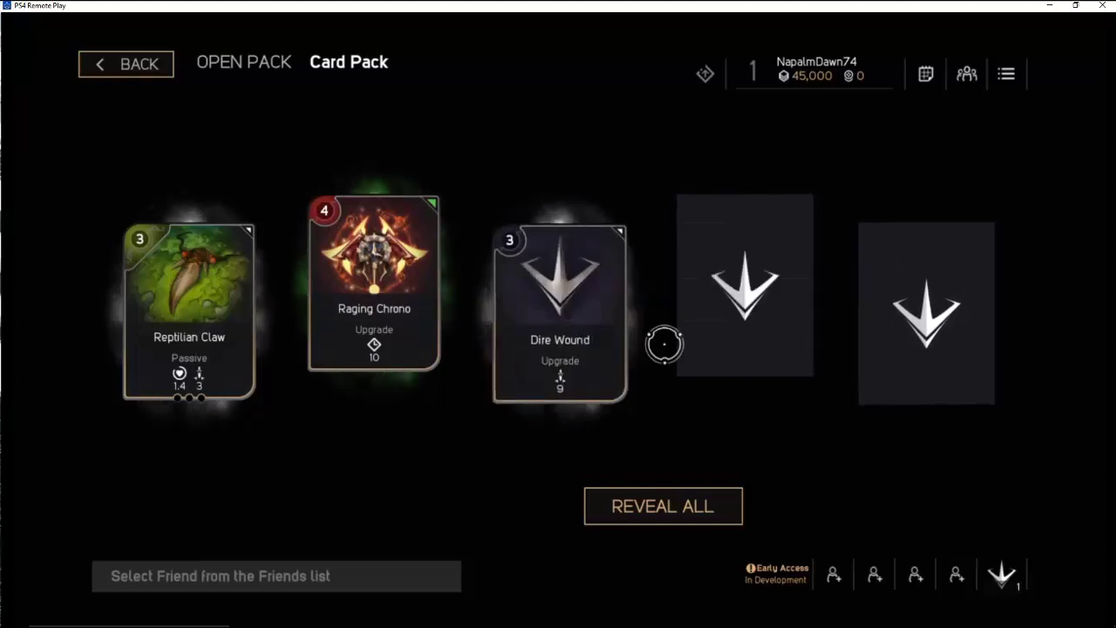
{"action": "left_click", "coordinate": [754, 349]}
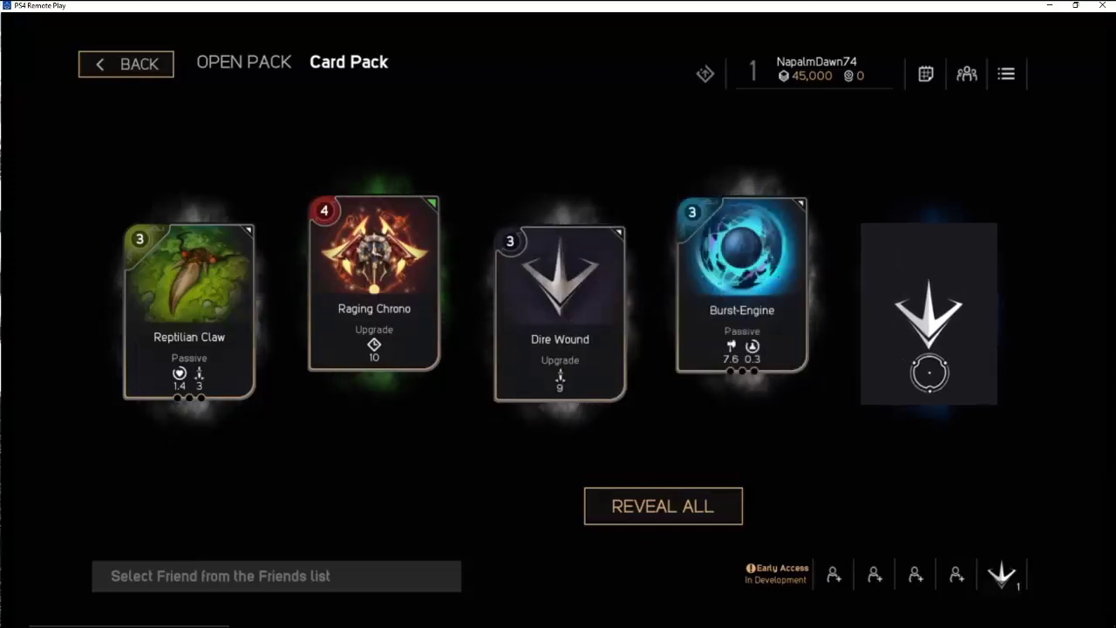
{"action": "left_click", "coordinate": [928, 370]}
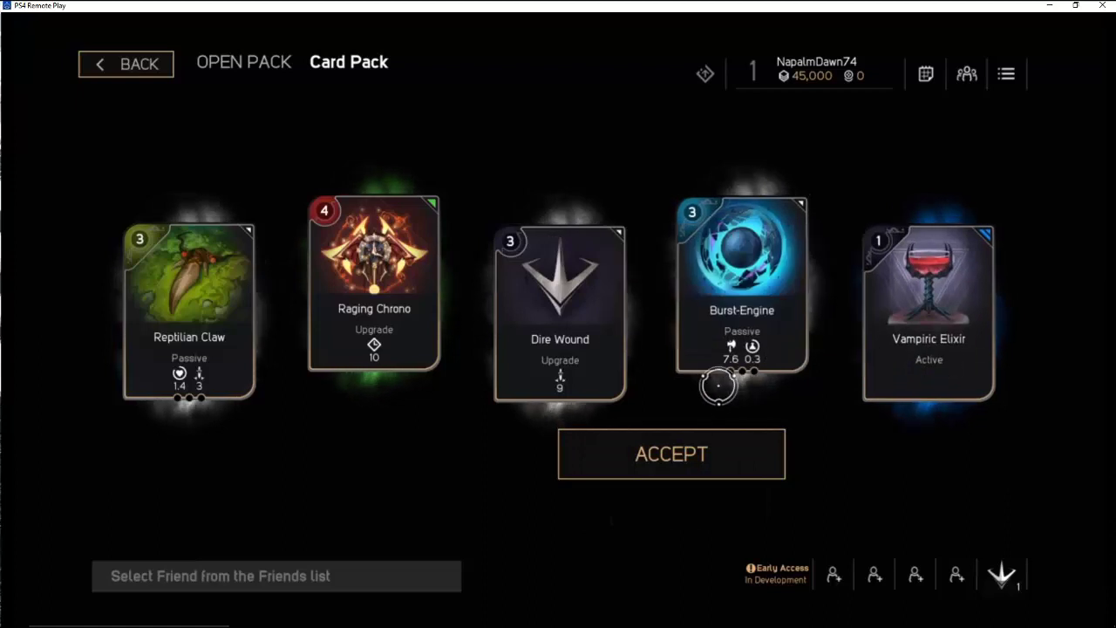
{"action": "left_click", "coordinate": [706, 468]}
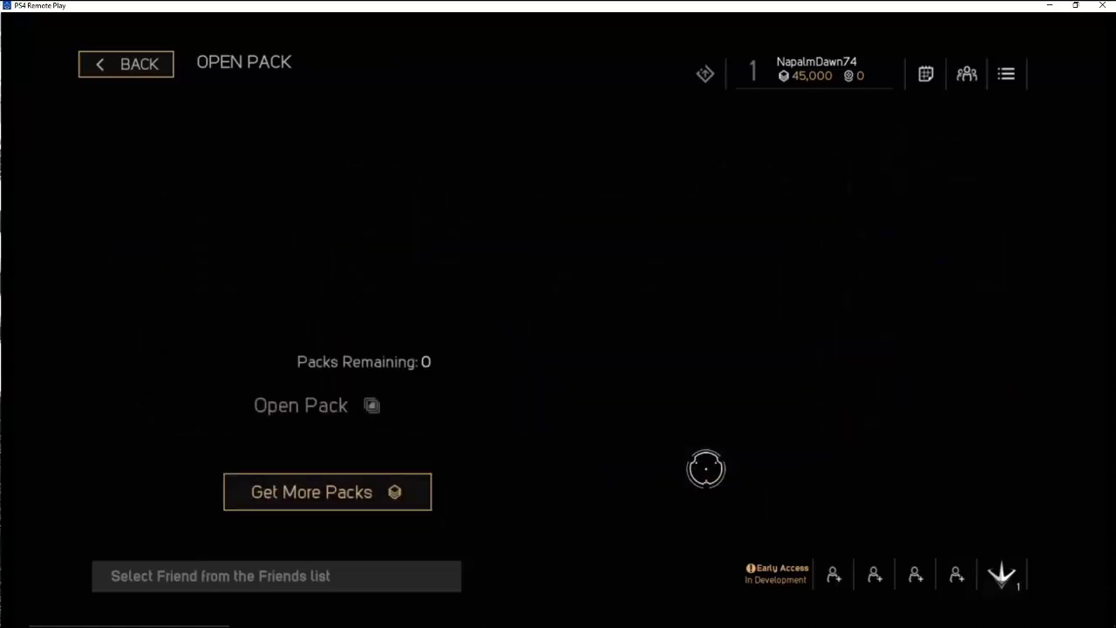
Step: Leave the card pack screen and go back to Paragon's Home page
{"action": "key", "text": "Escape"}
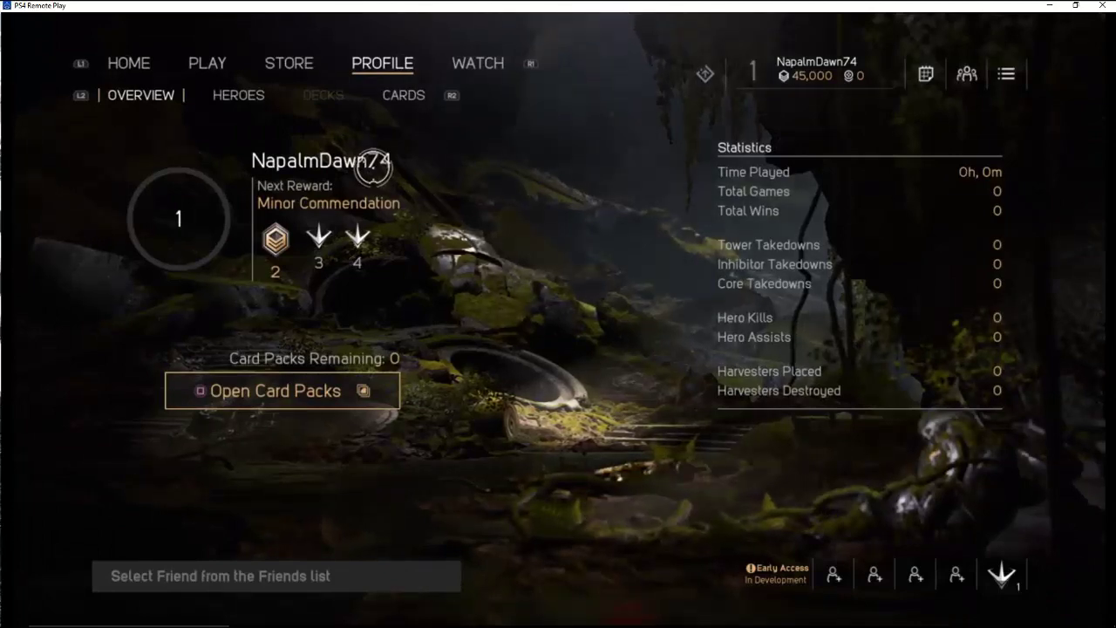
{"action": "key", "text": "Escape"}
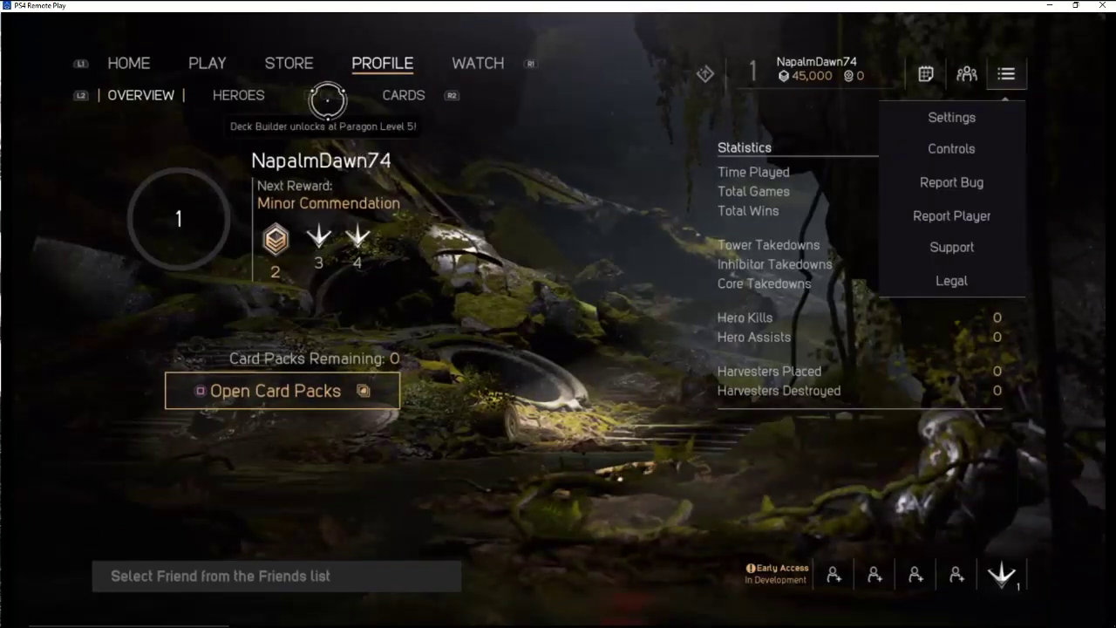
{"action": "left_click", "coordinate": [134, 61]}
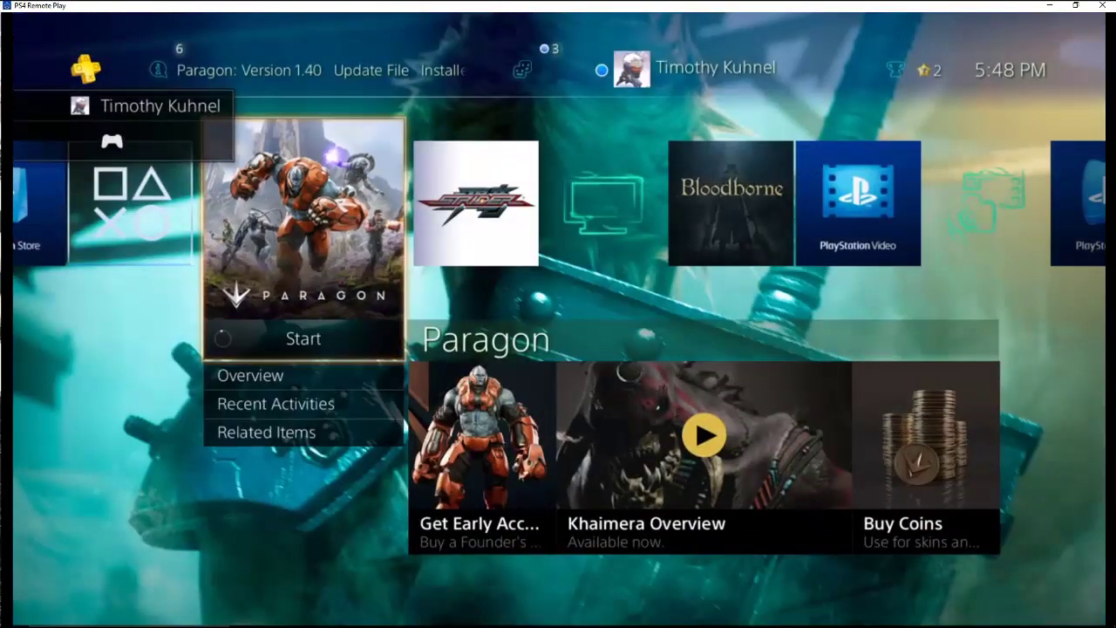
Step: Close the Paragon application from the PS4 home screen and confirm closing it
{"action": "key", "text": "Return"}
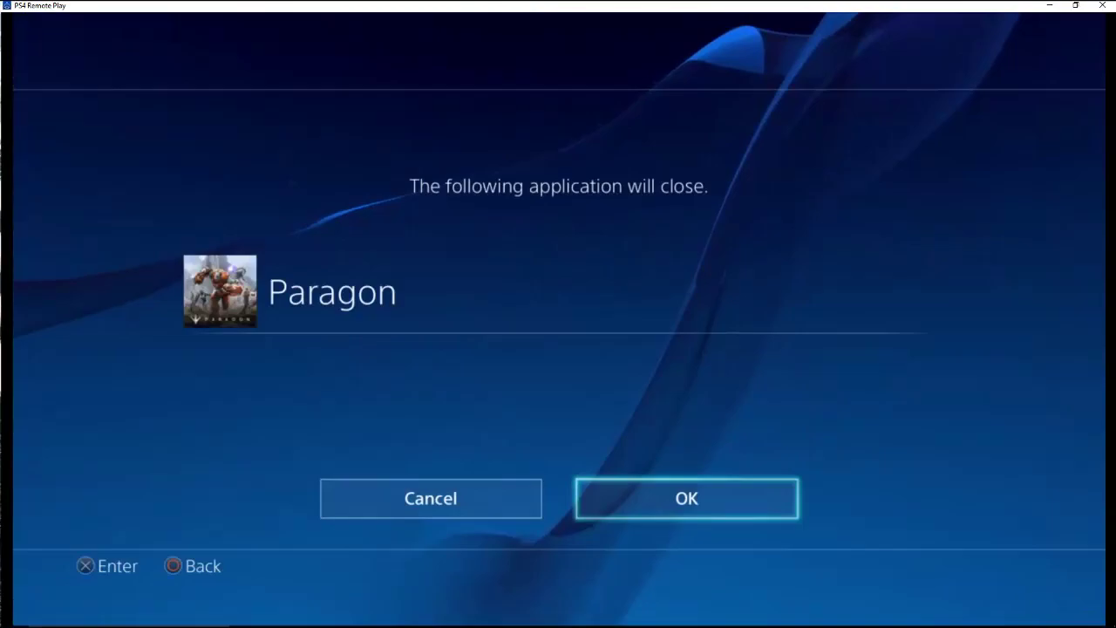
{"action": "key", "text": "Return"}
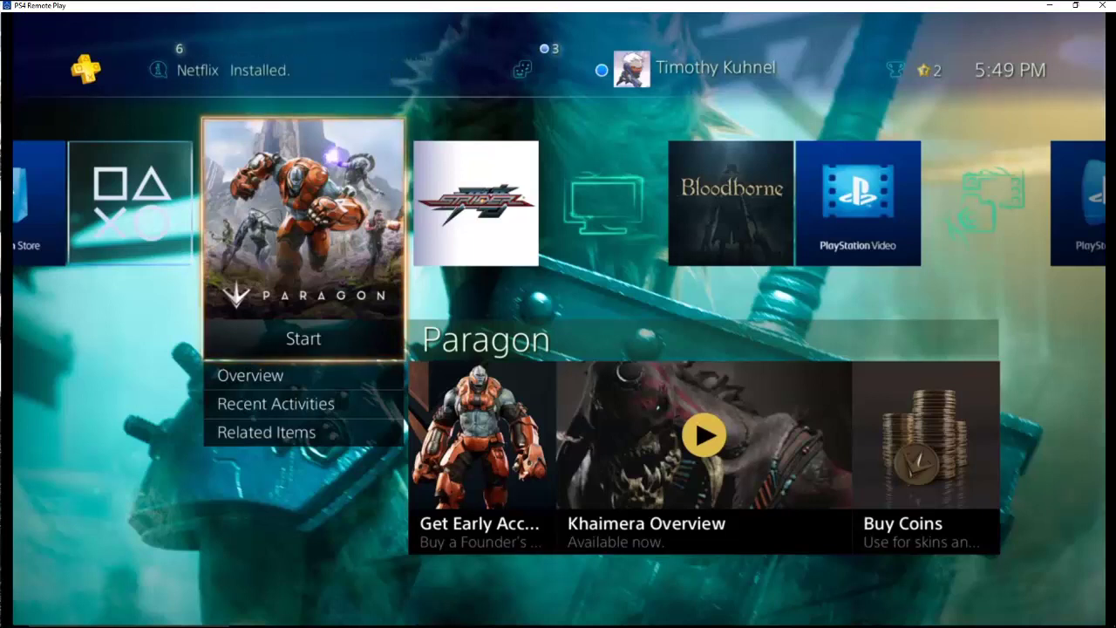
{"action": "mouse_move", "coordinate": [461, 586]}
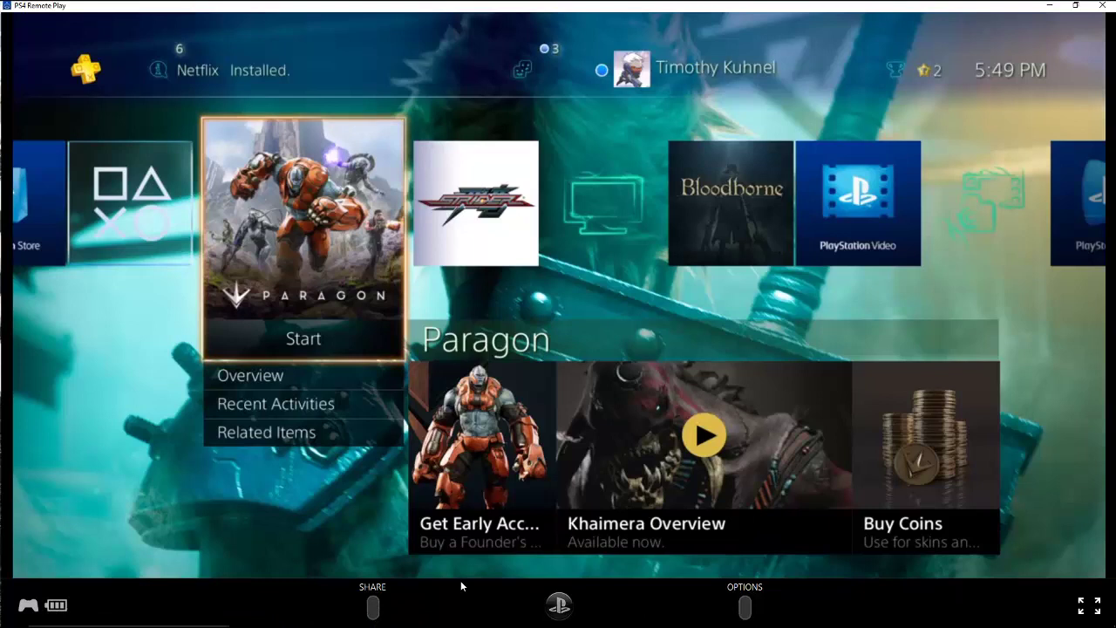